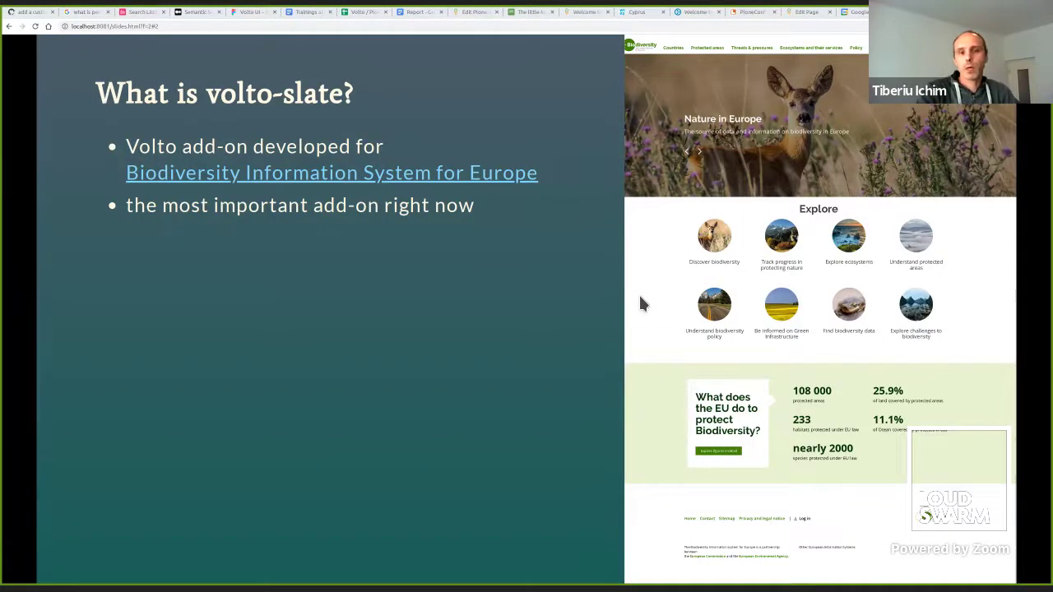
Advance the volto-slate presentation through its remaining bullet points to the demo time slide.
key("Right")
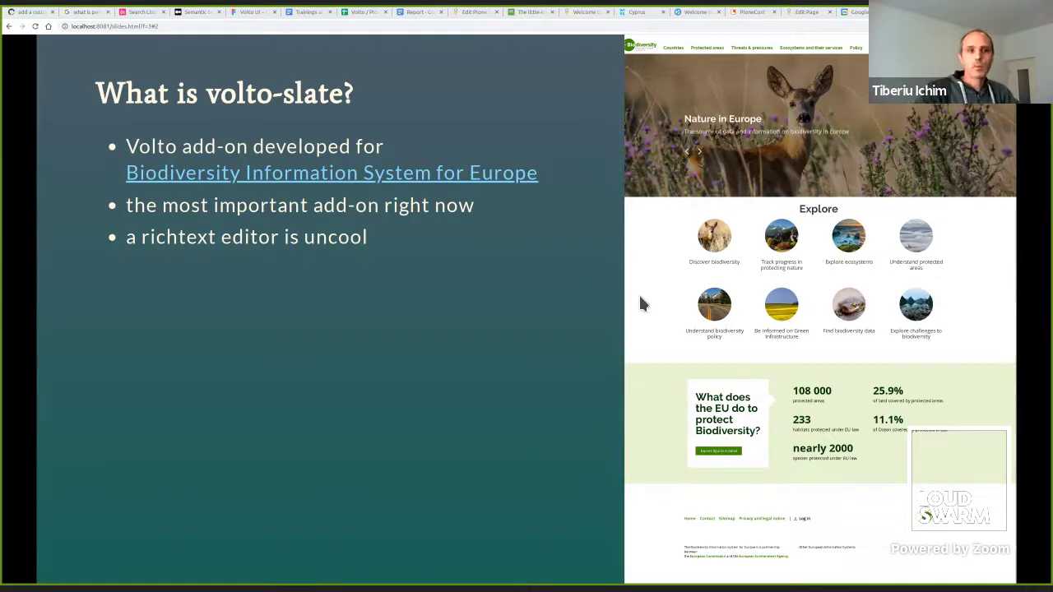
key("Right")
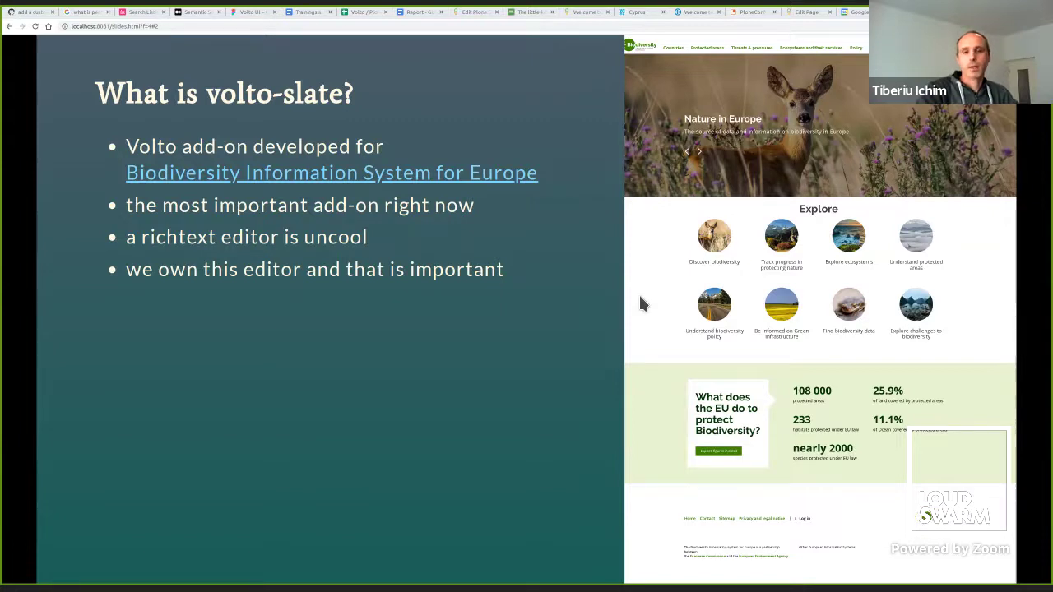
key("Right")
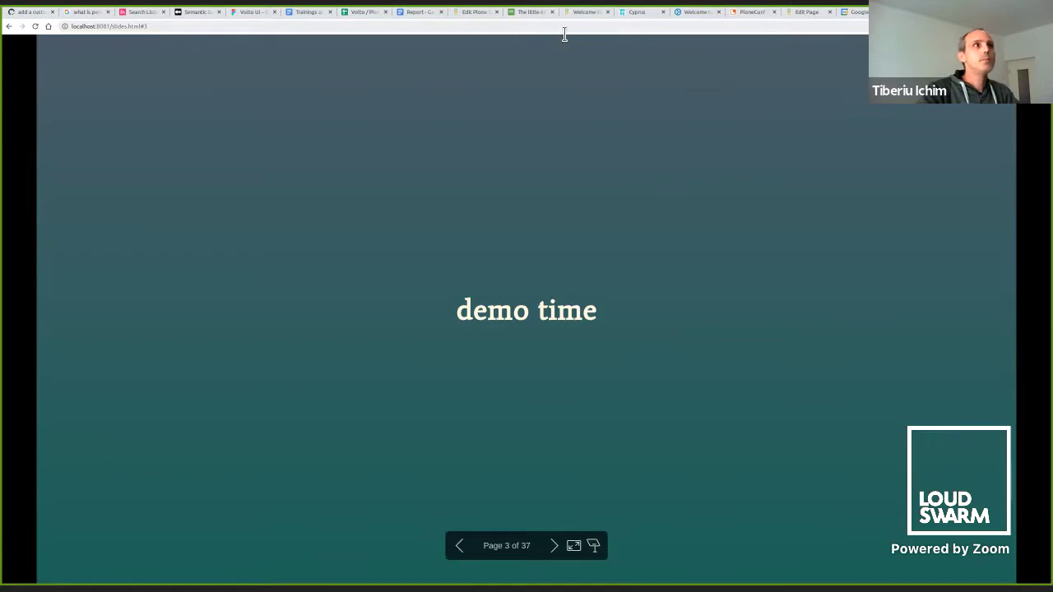
Switch to the locally hosted Plone edit page and place the cursor in its description and introductory text paragraphs.
left_click(582, 11)
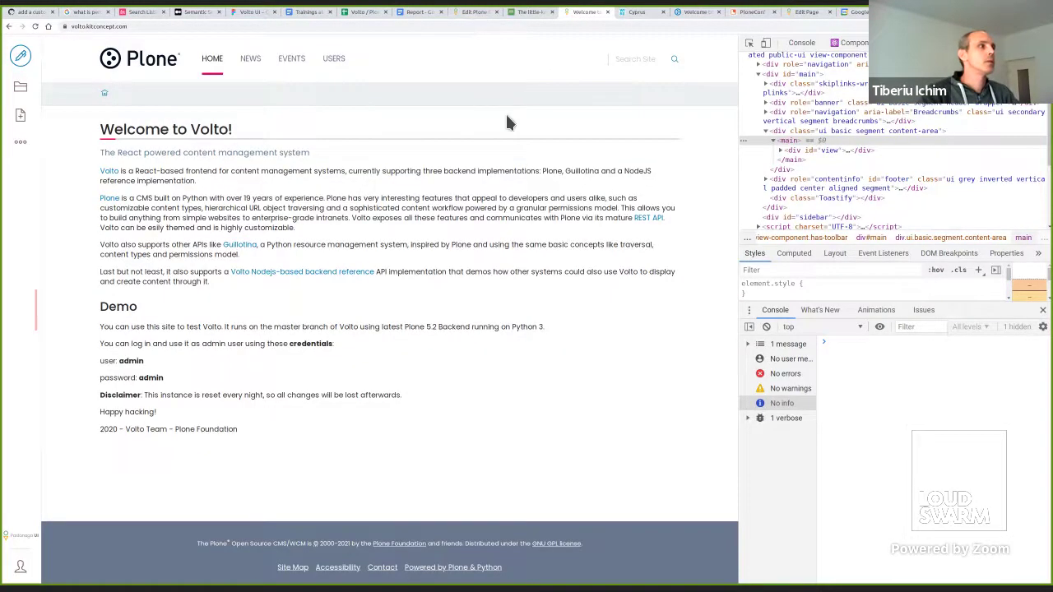
left_click(474, 12)
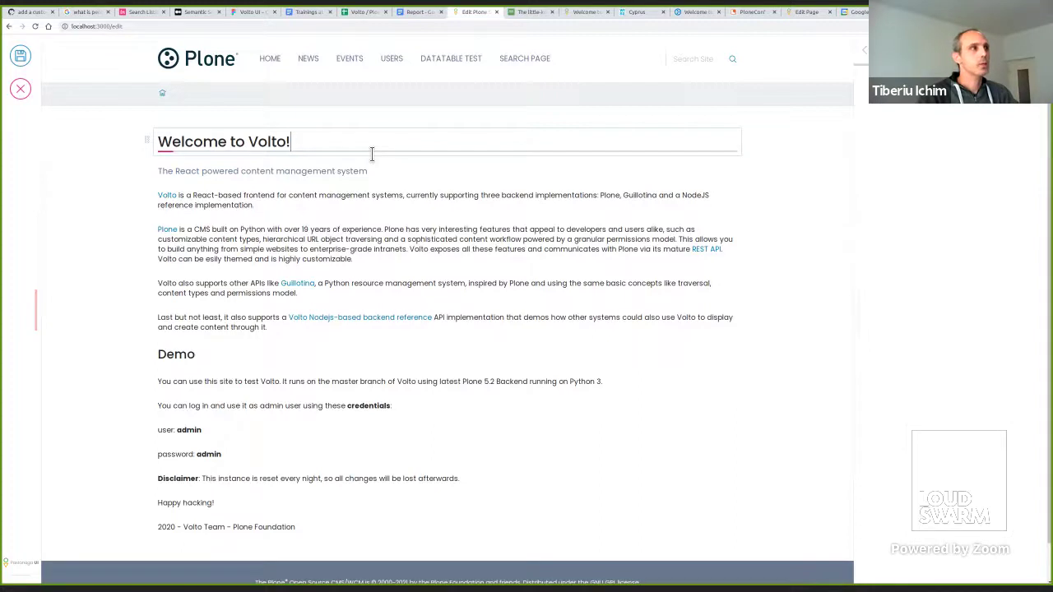
left_click(265, 171)
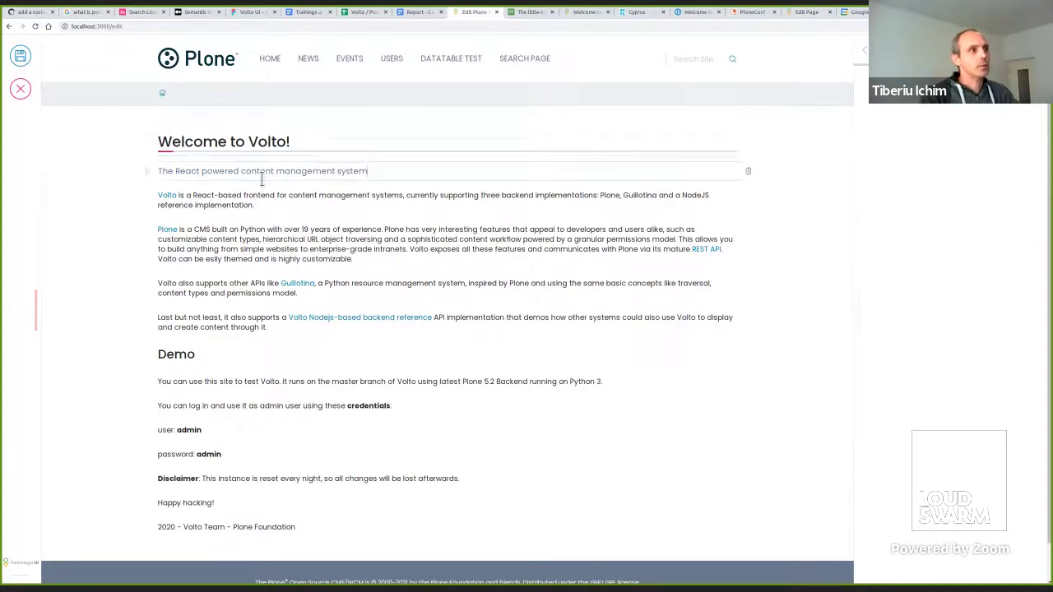
left_click(284, 206)
left_click(263, 242)
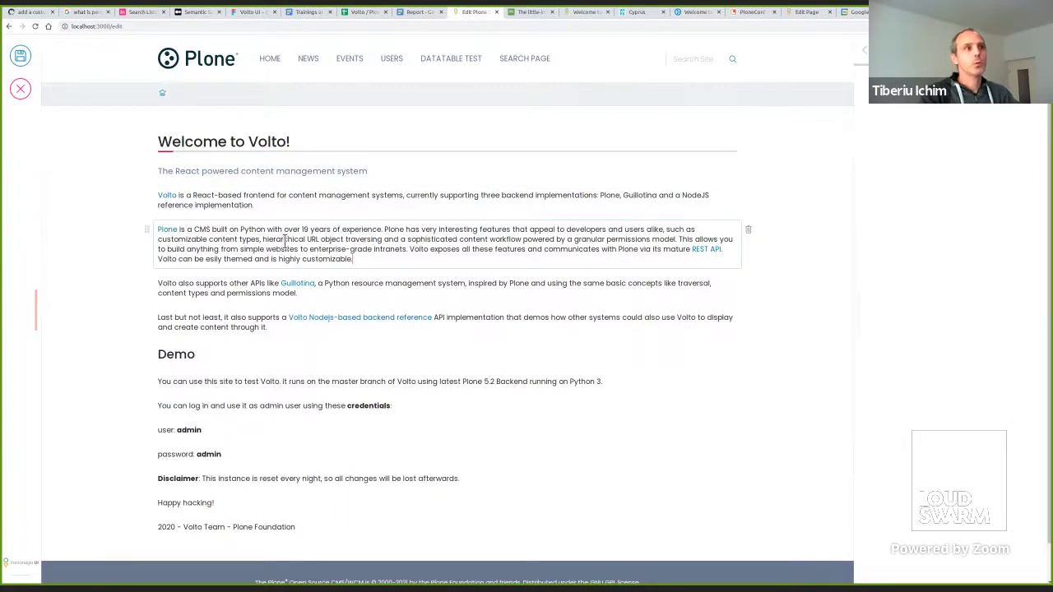
left_click(367, 175)
left_click(349, 249)
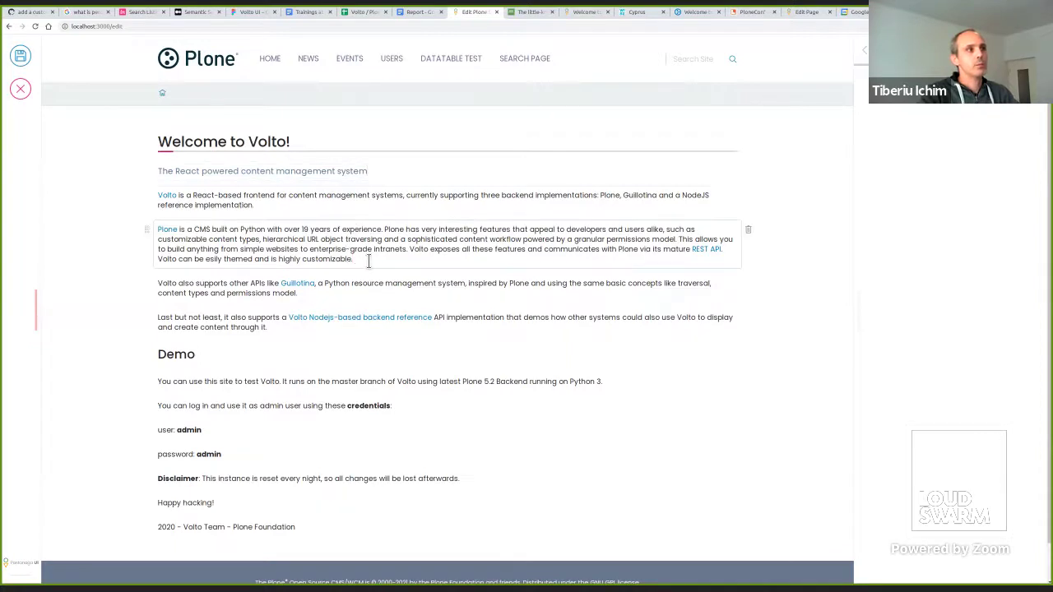
Add an empty text block below the "Plone is a CMS" paragraph and another below the page description.
key("Return")
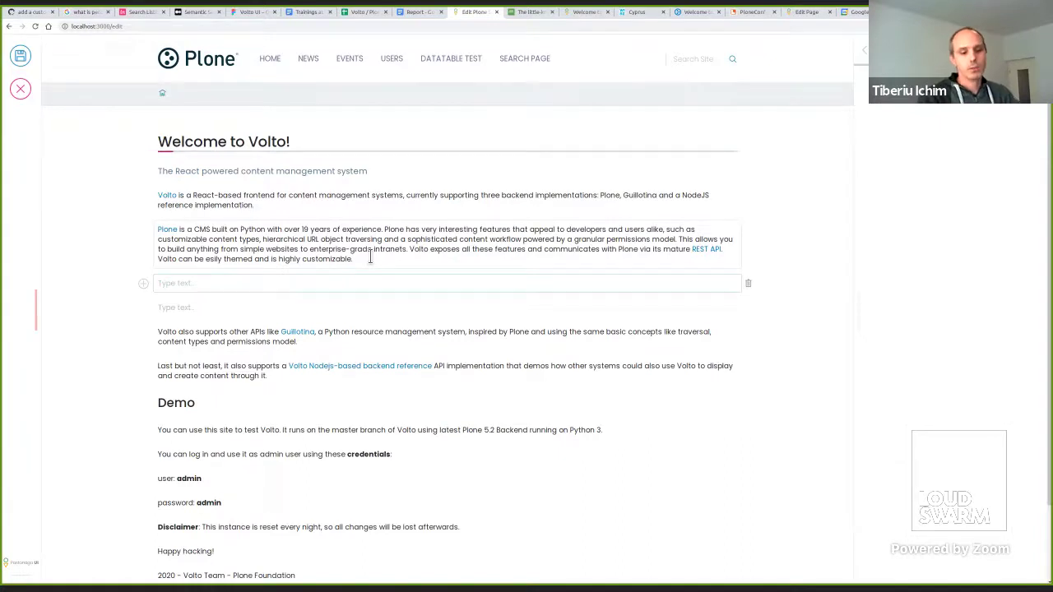
key("BackSpace")
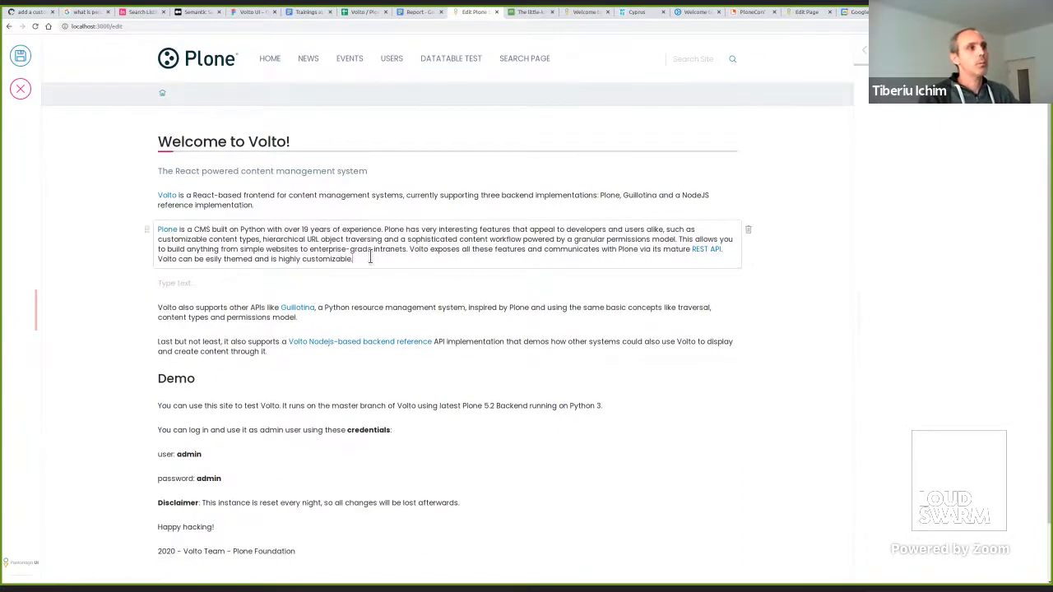
left_click(393, 179)
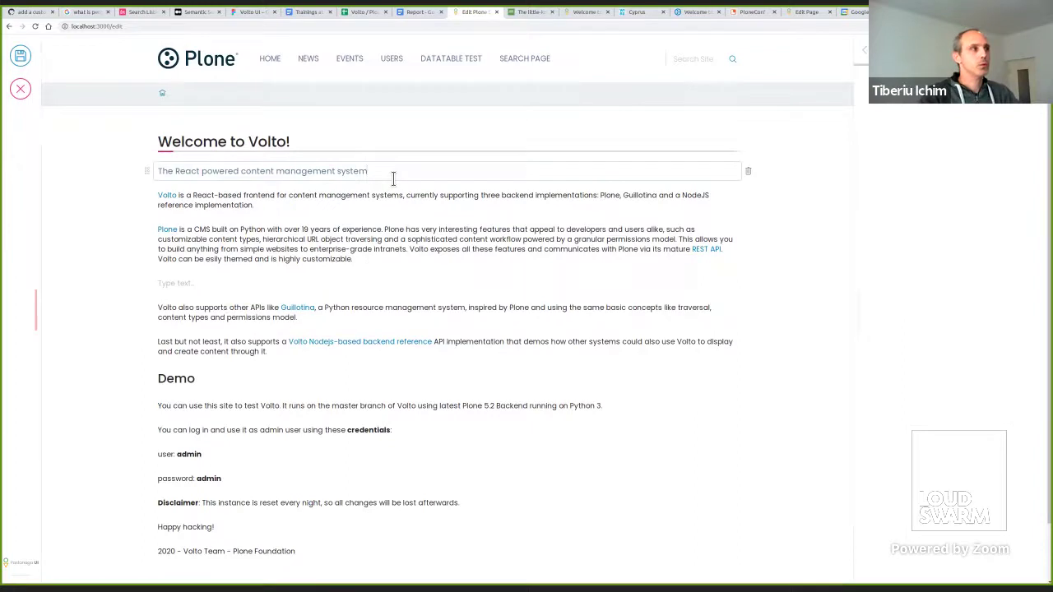
key("Return")
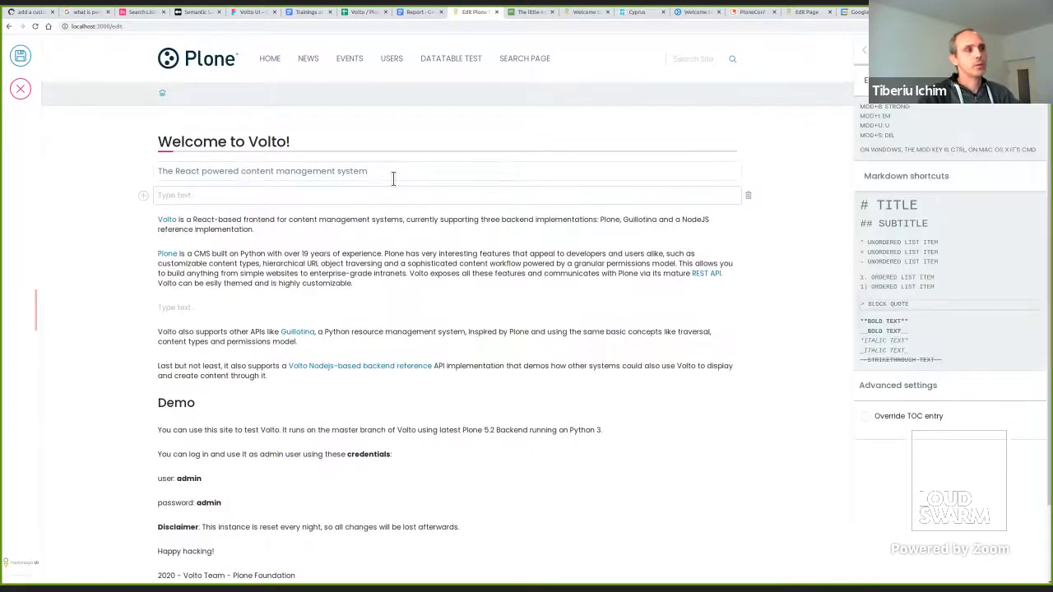
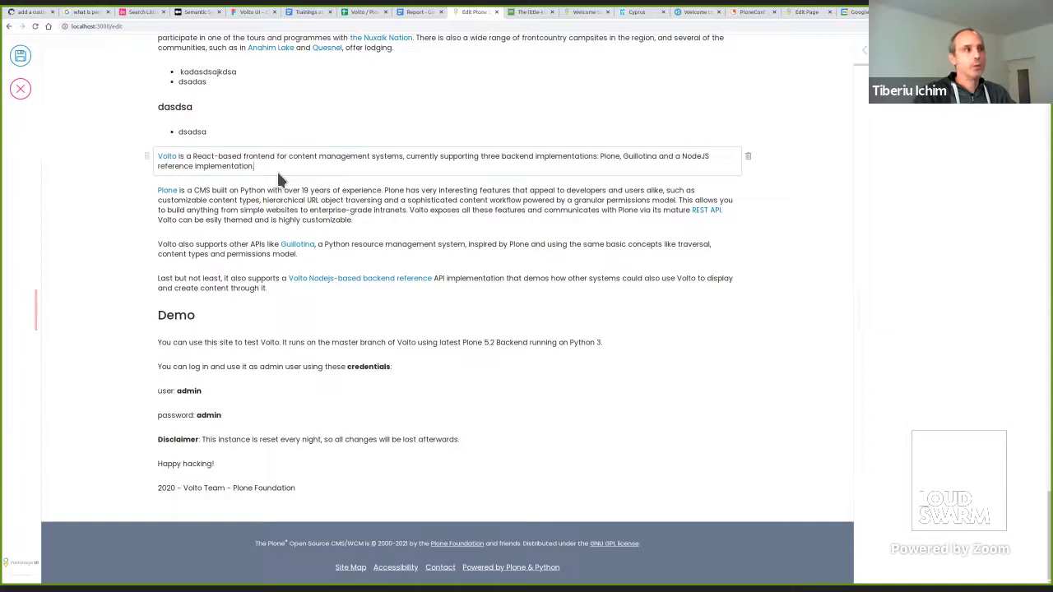
Move the text cursor from the "Volto is a React-based frontend" paragraph to the "Last but not least" paragraph and back.
key("Down")
key("Down")
key("Down")
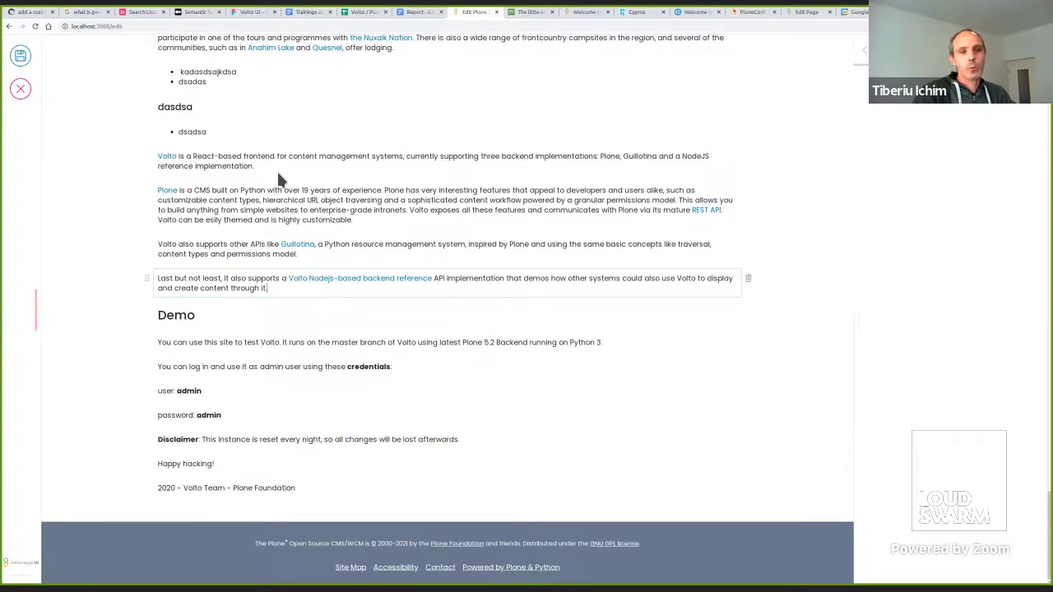
key("Up")
key("Up")
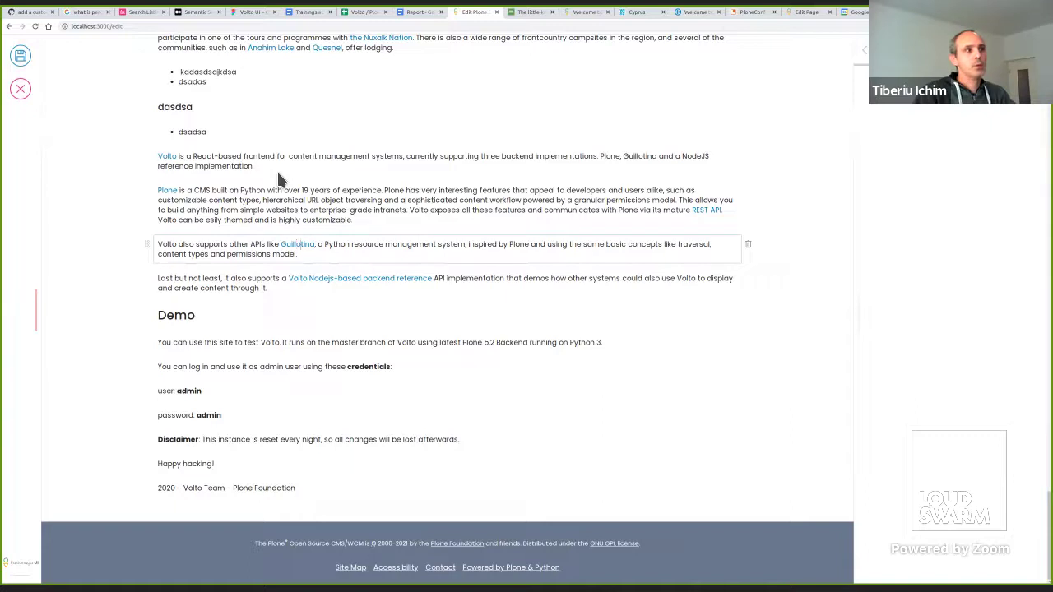
key("Up")
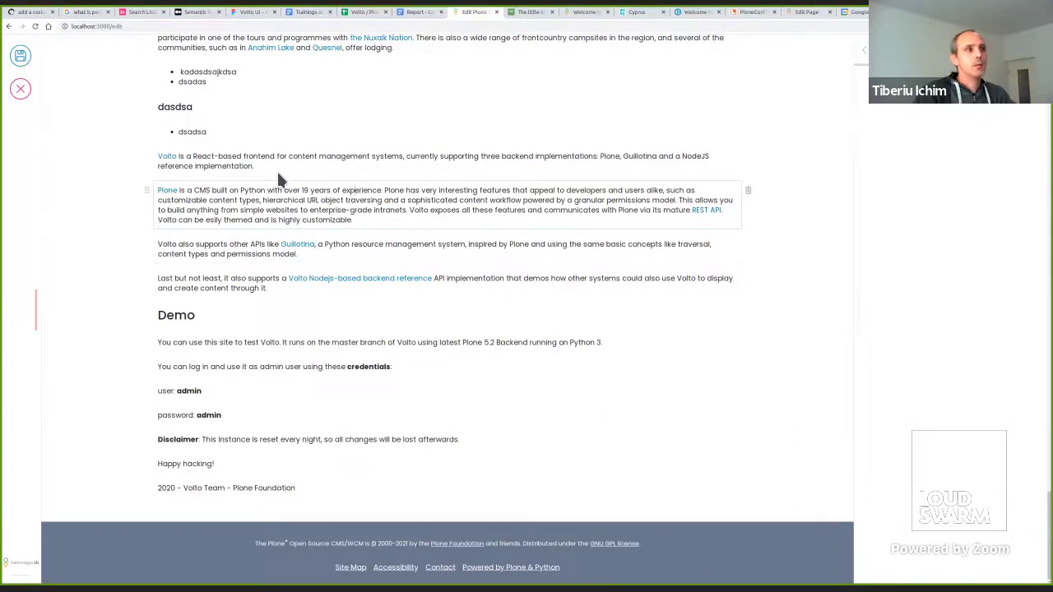
key("Up")
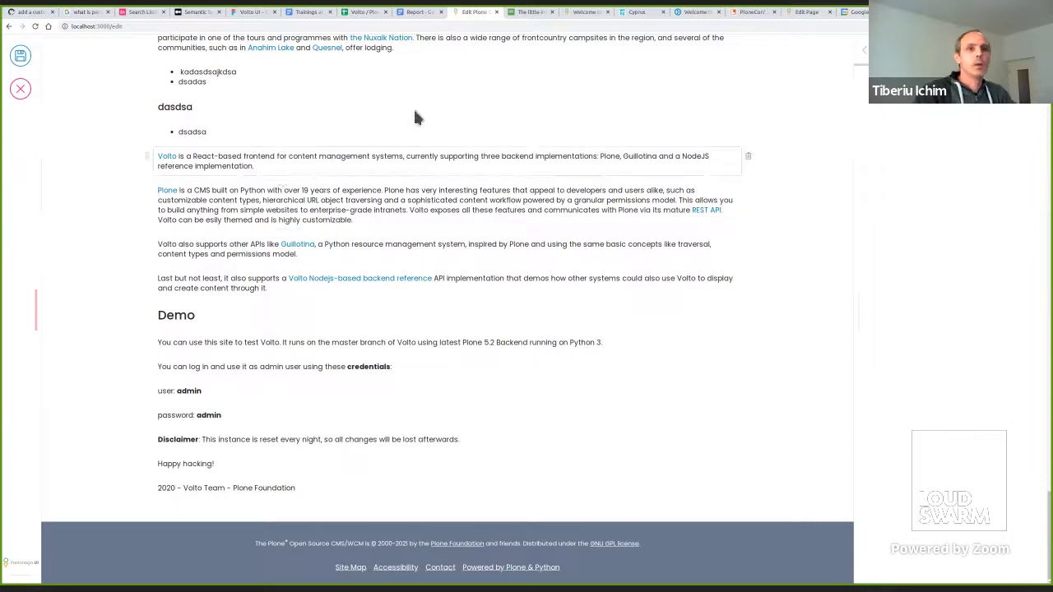
Move the text cursor from the paragraph about obsidian flakes through the following blocks to "You may also be interested in:".
scroll(636, 328, "up", 4)
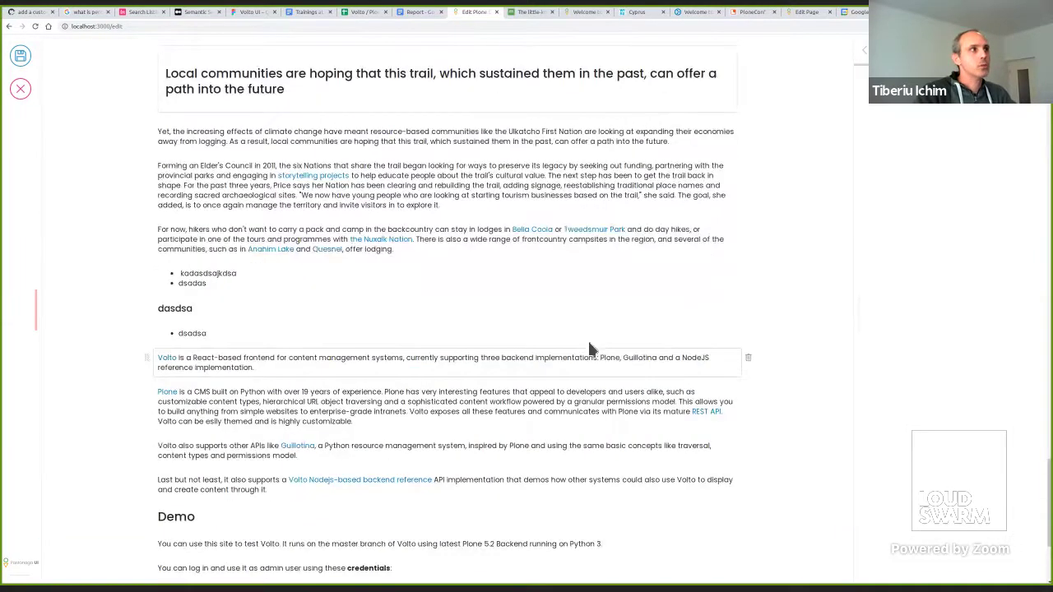
scroll(589, 349, "up", 15)
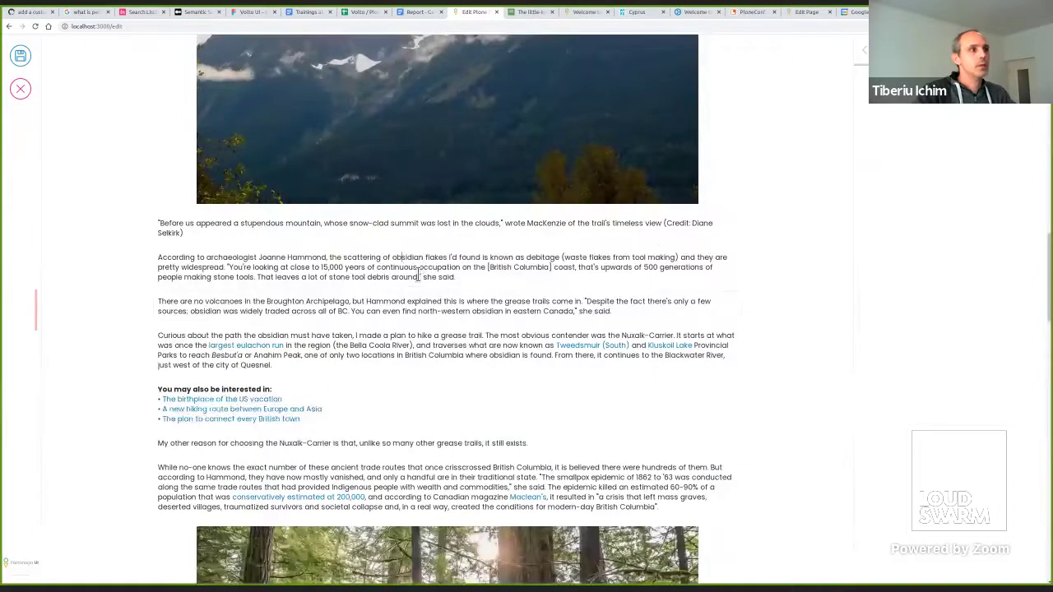
left_click(419, 276)
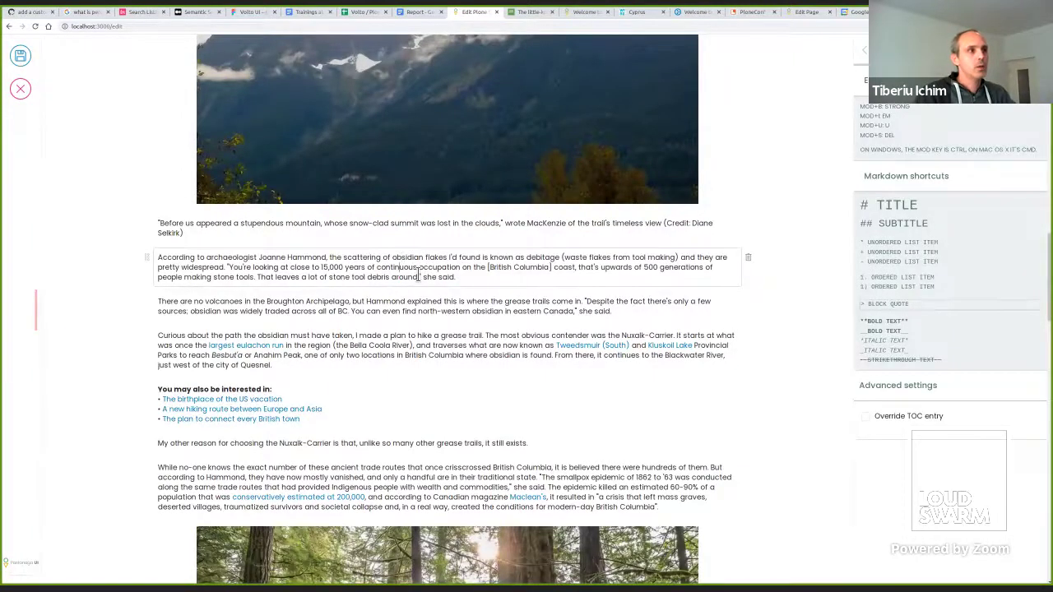
key("Down")
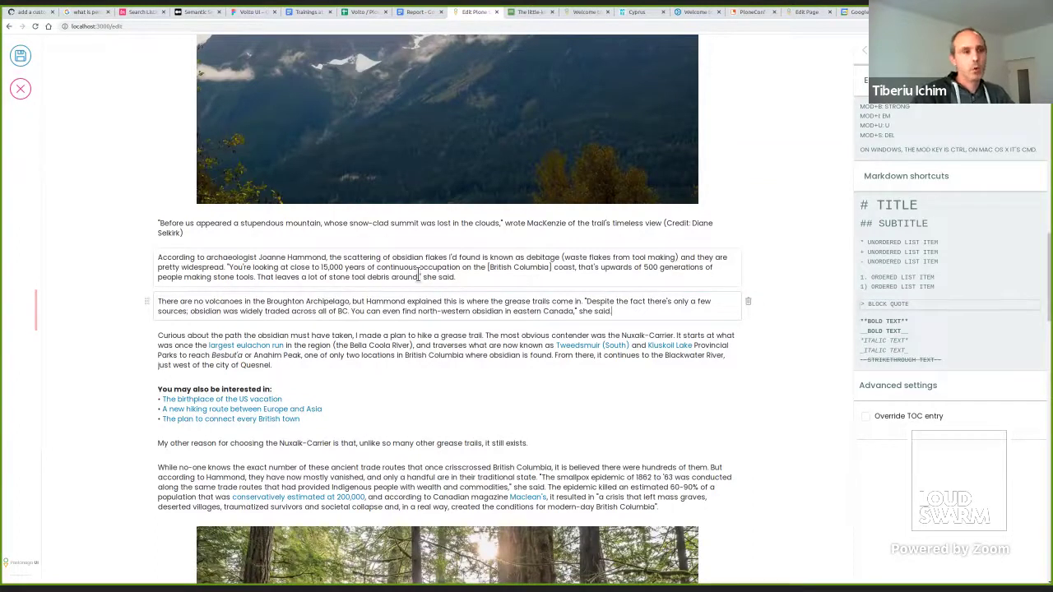
key("Down")
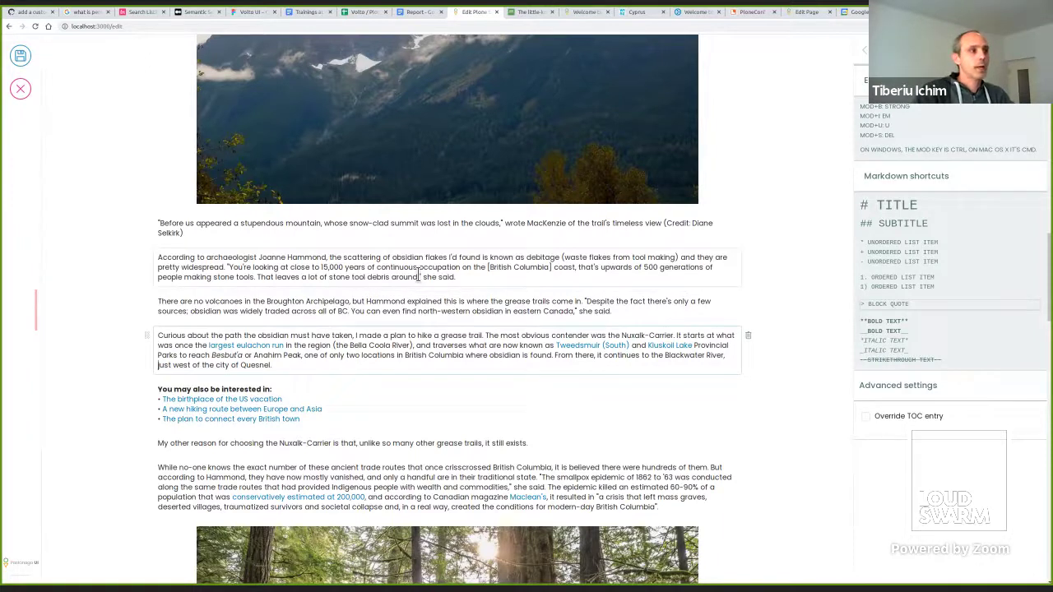
key("Down")
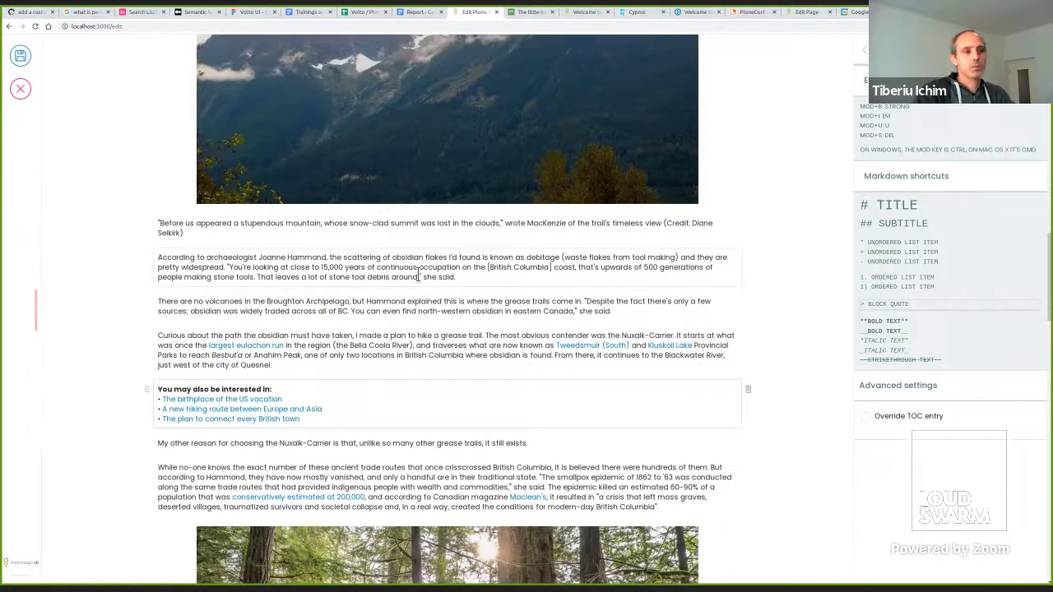
Insert an empty text block below the "Climbing upward" paragraph and check which block types it offers.
scroll(415, 285, "up", 2)
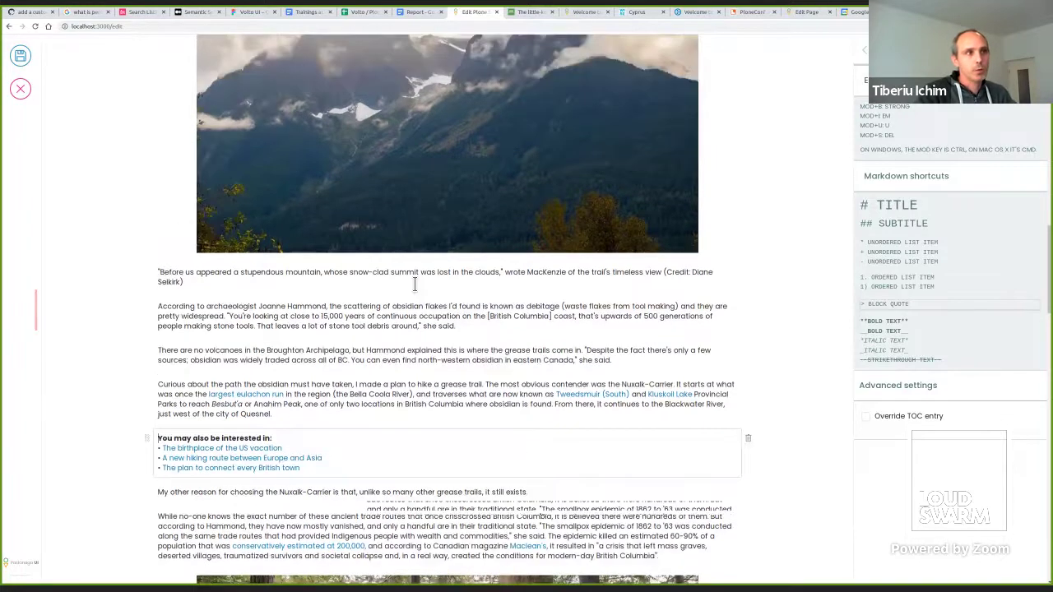
scroll(416, 285, "up", 3)
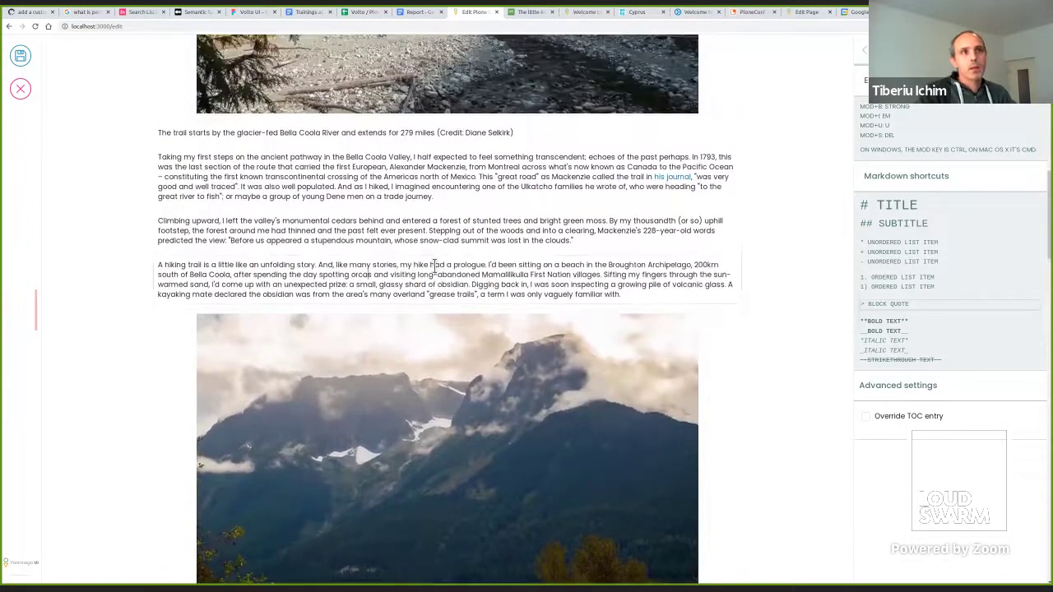
left_click(610, 249)
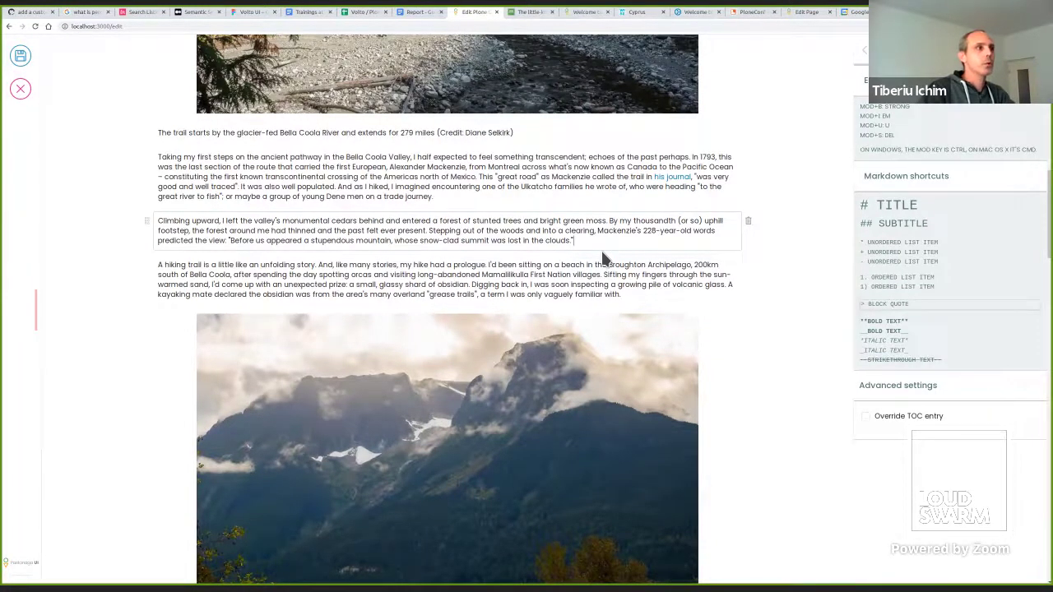
key("Return")
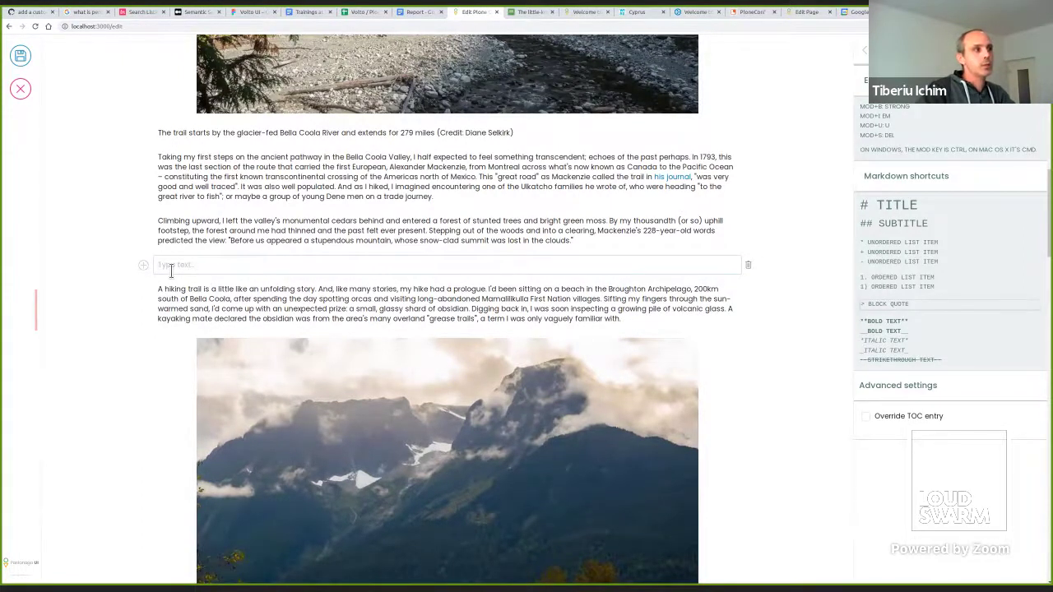
left_click(143, 266)
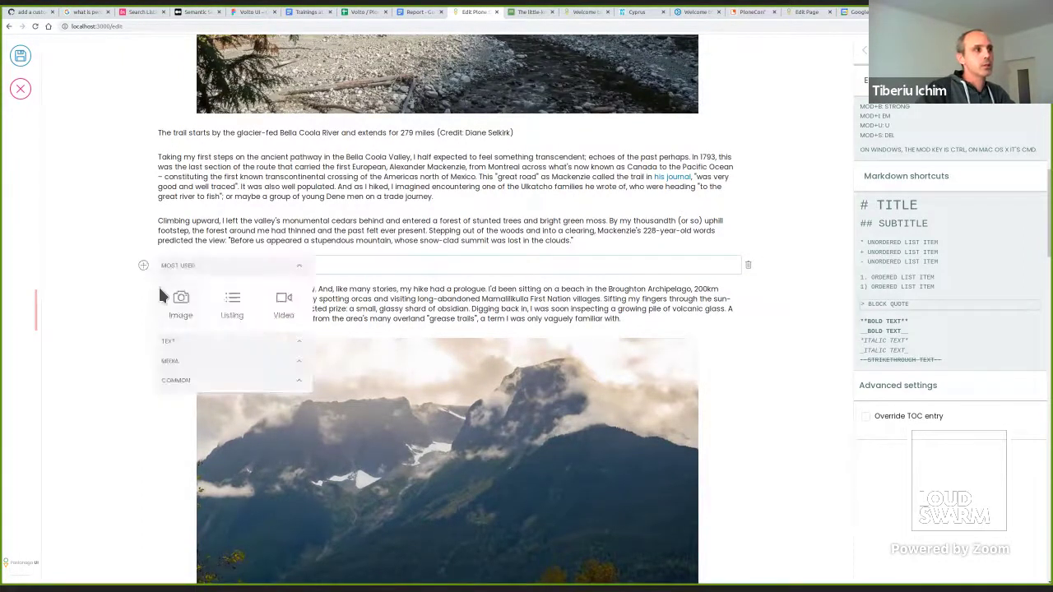
left_click(120, 285)
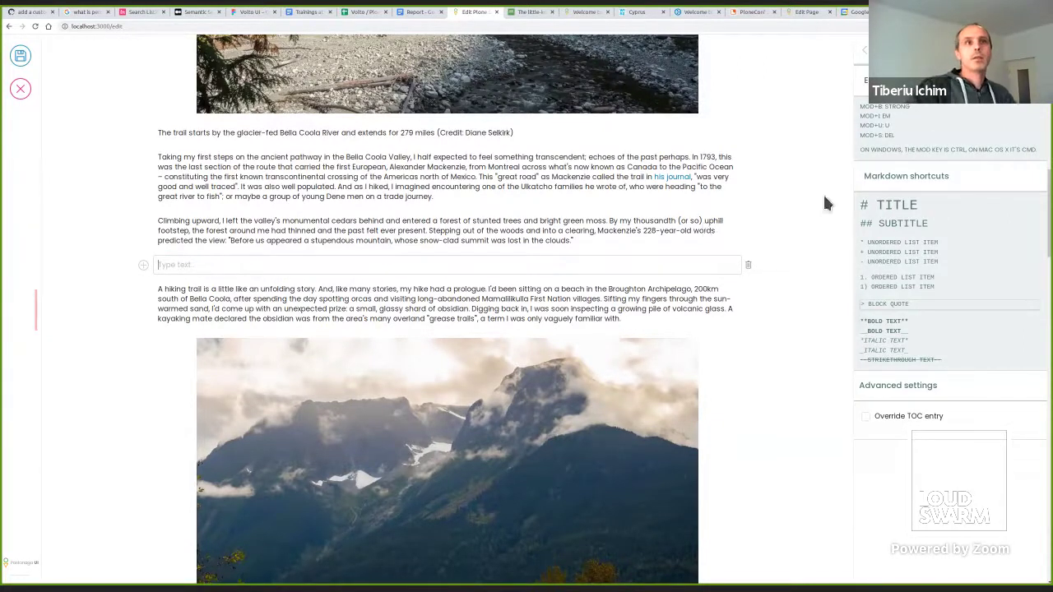
Turn the empty block below the "Climbing upward" paragraph into a title reading "dsadsajk" using the # Markdown shortcut.
left_click_drag(856, 202, 937, 261)
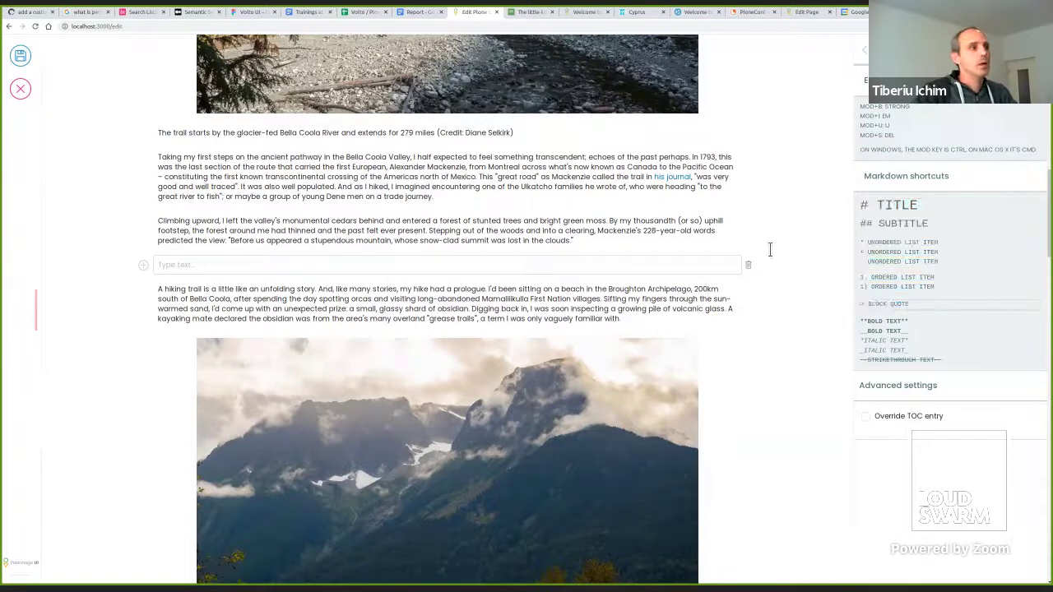
left_click(289, 270)
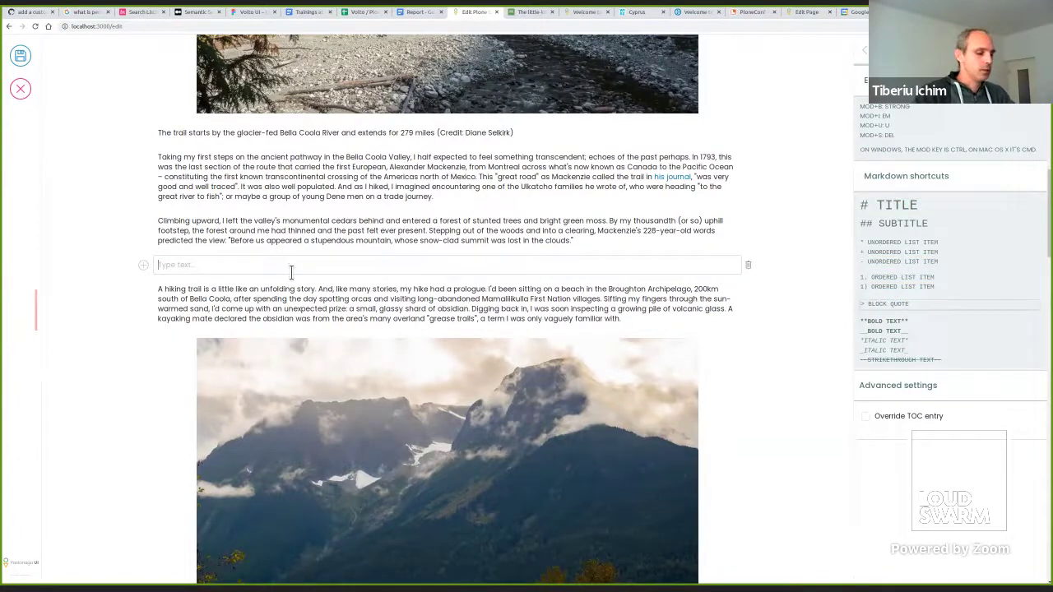
scroll(290, 272, "up", 1)
type("#")
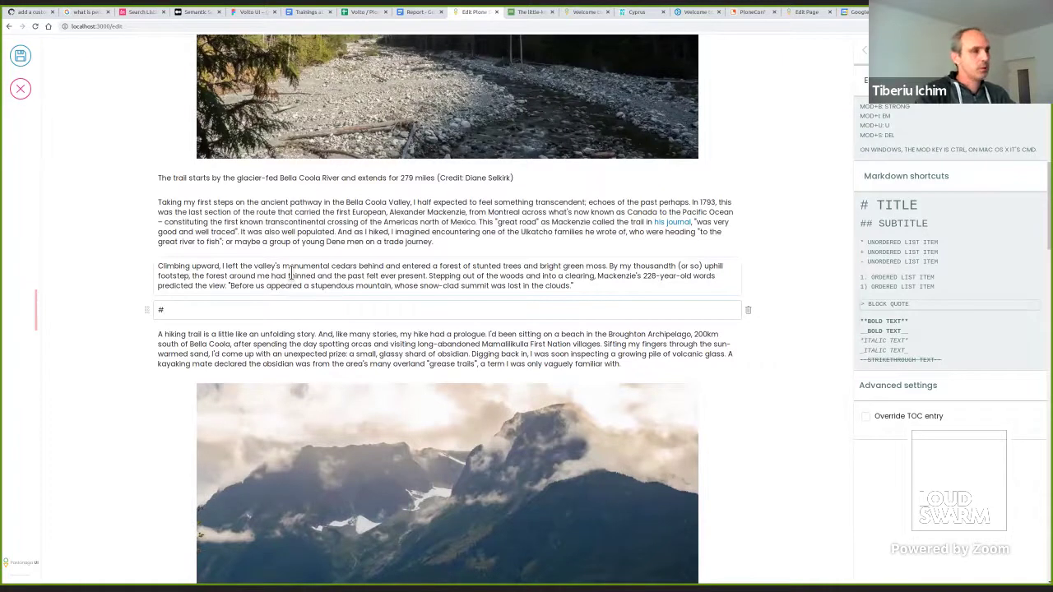
type(" dsadsajk")
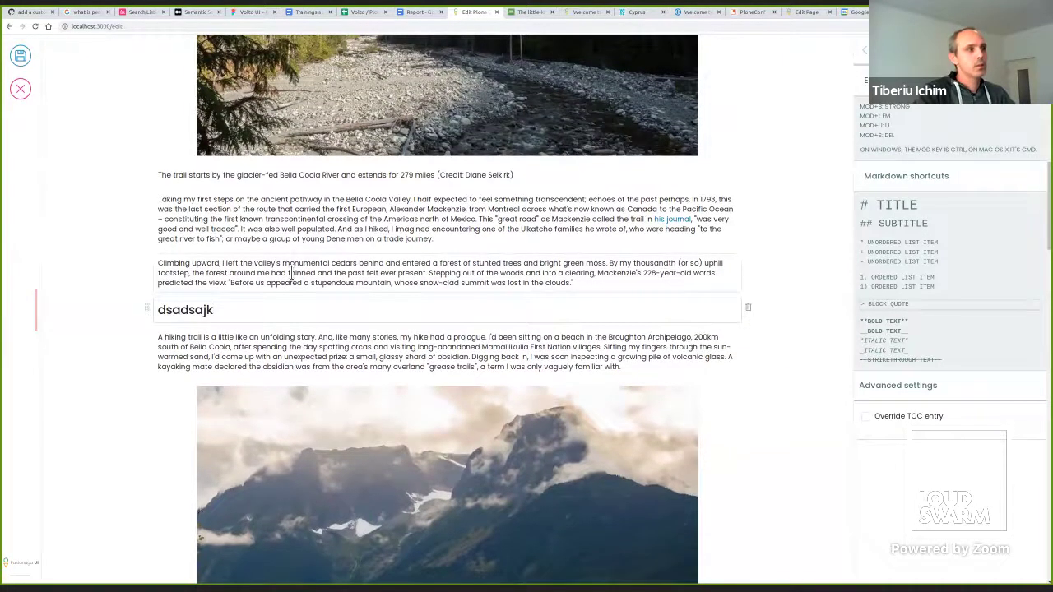
Delete the "dsadsajk" title text and remove its block.
key("BackSpace")
key("BackSpace")
key("BackSpace")
key("BackSpace")
key("BackSpace")
key("BackSpace")
key("BackSpace")
key("BackSpace")
key("BackSpace")
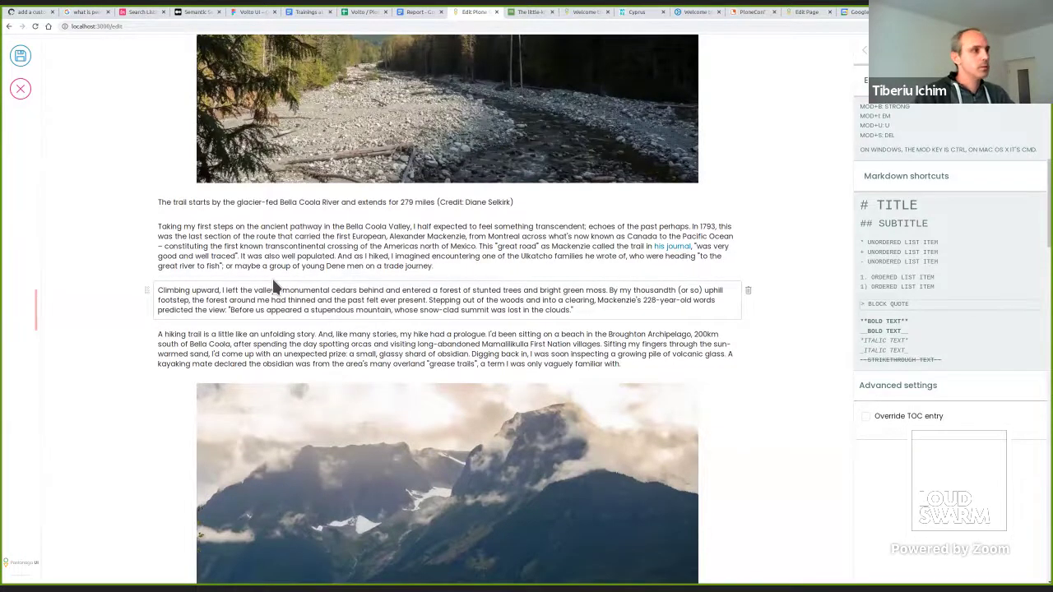
Add a new block below the "Climbing upward" paragraph with a subtitle reading "dsadsa" using the ## Markdown shortcut.
key("Return")
type("## dsadsa")
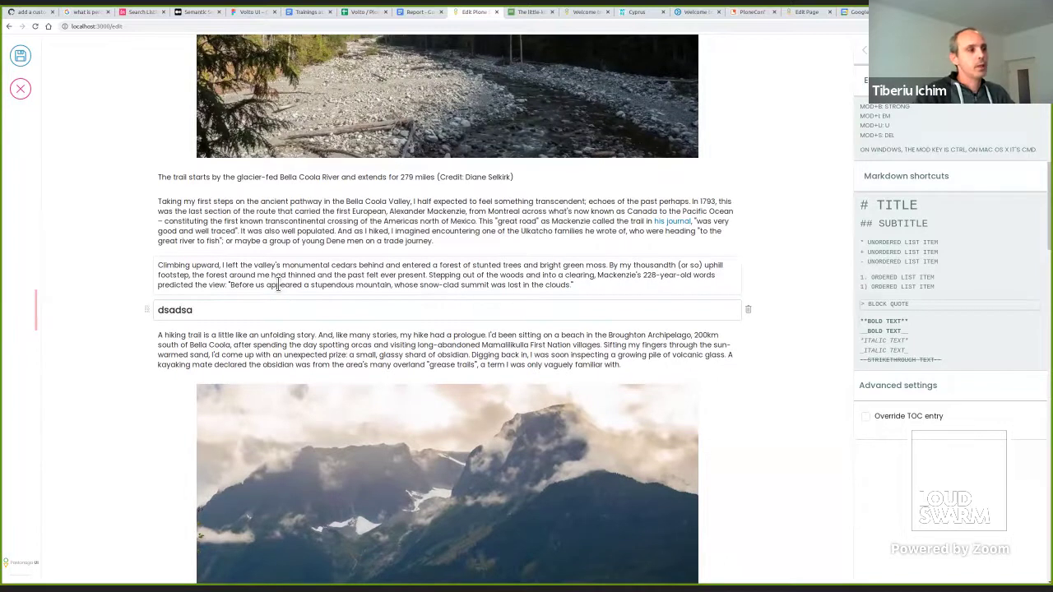
Clear the "dsadsa" subtitle text and its heading format from the block below the "Climbing upward" paragraph.
key("shift+Home")
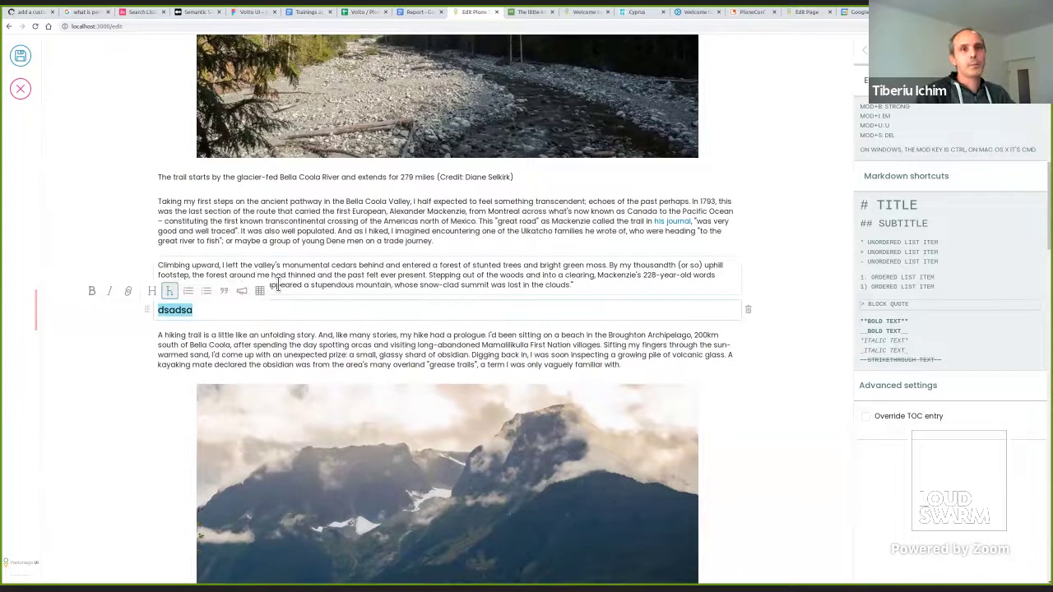
key("BackSpace")
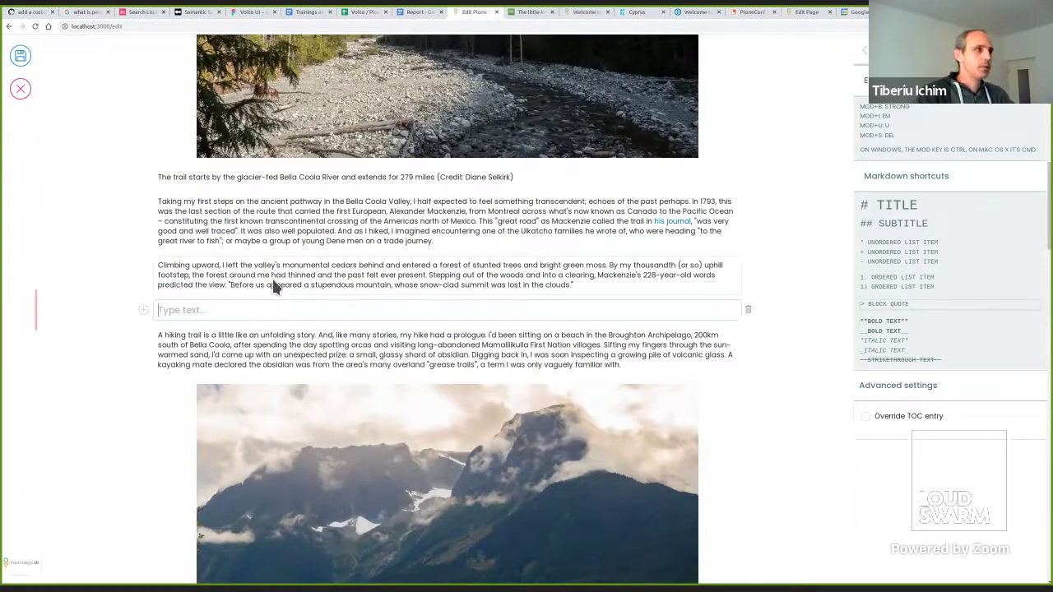
key("BackSpace")
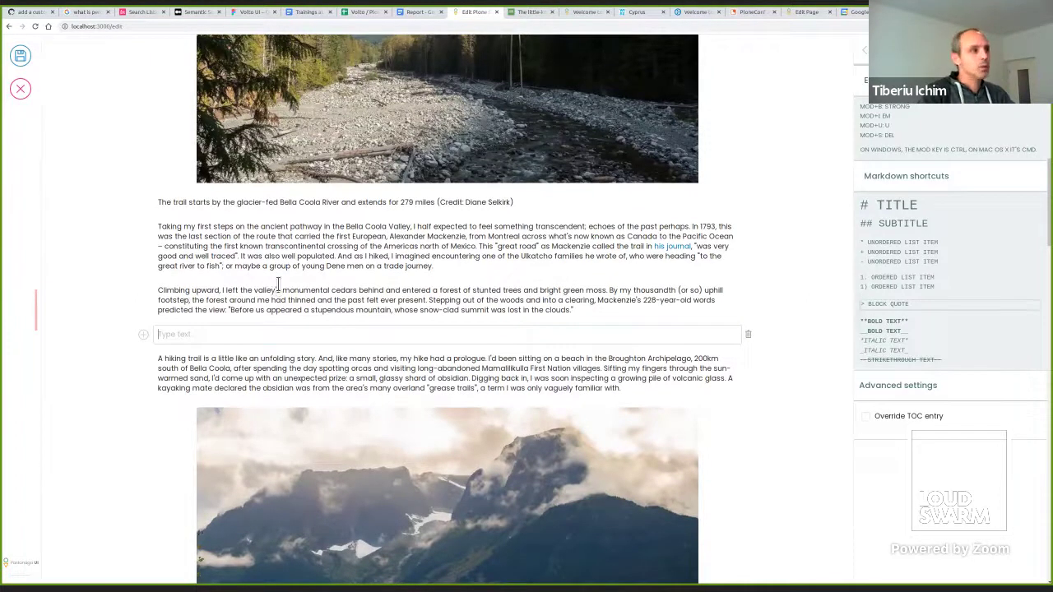
Try the **bold** Markdown shortcut on the text "dsadsadas" in the empty block and clear the text again.
type("**d")
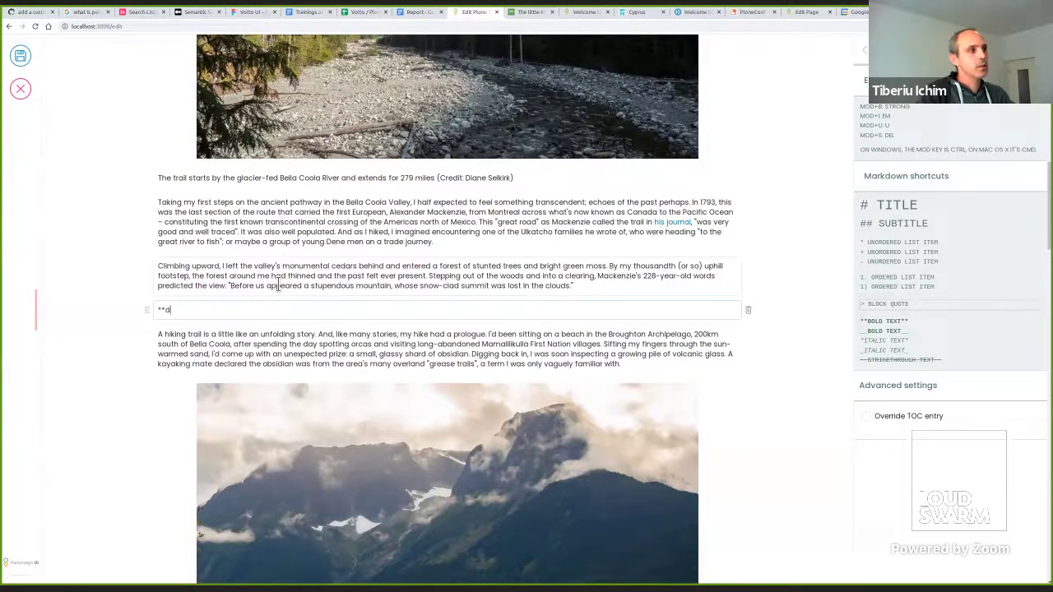
type("sadsadas**")
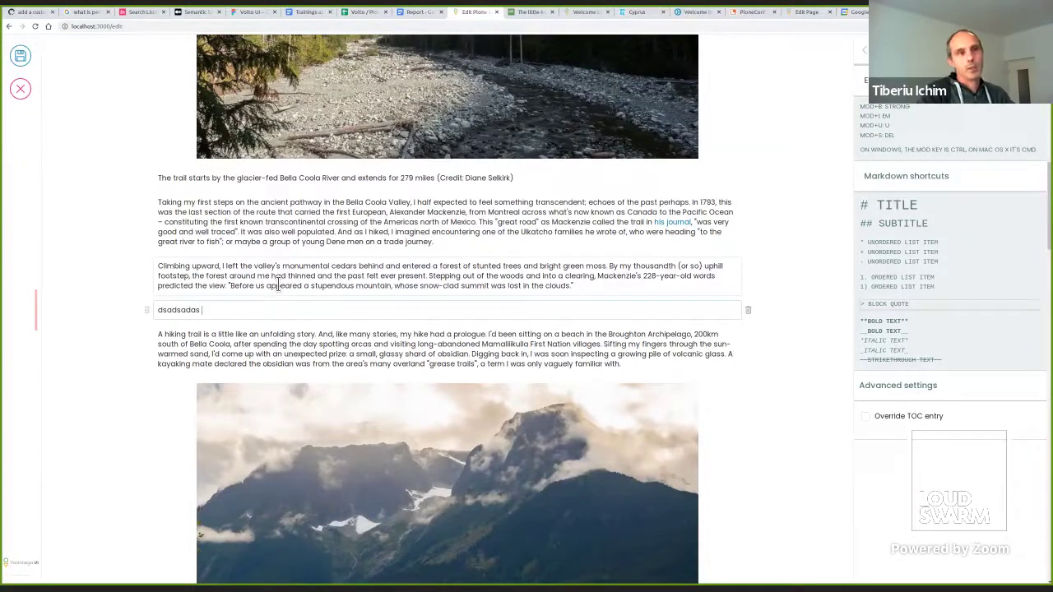
key("ctrl+BackSpace")
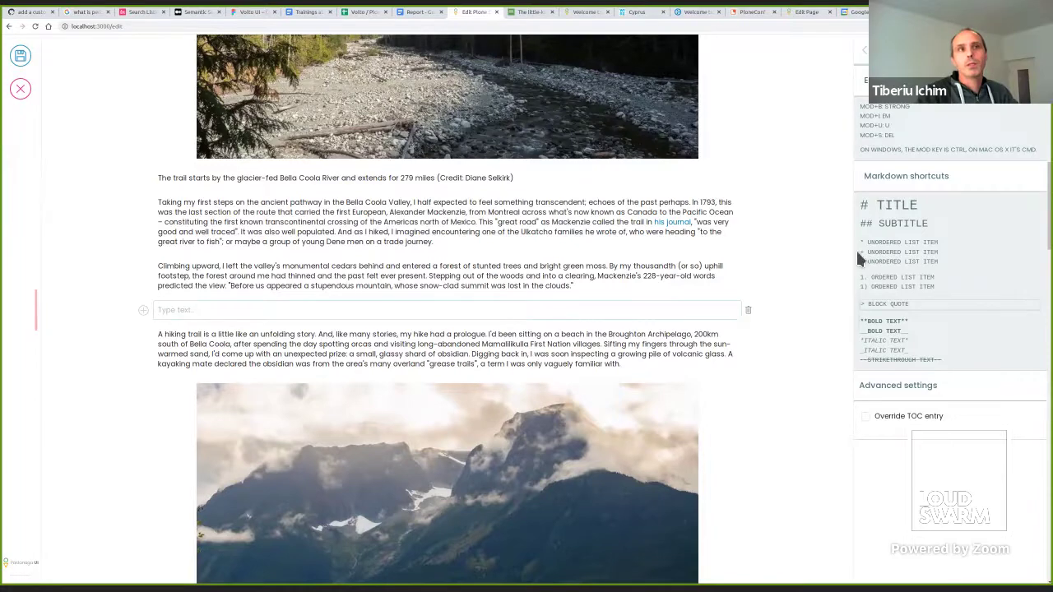
Switch to the Report document in Google Docs and look over its selected content.
scroll(815, 275, "up", 3)
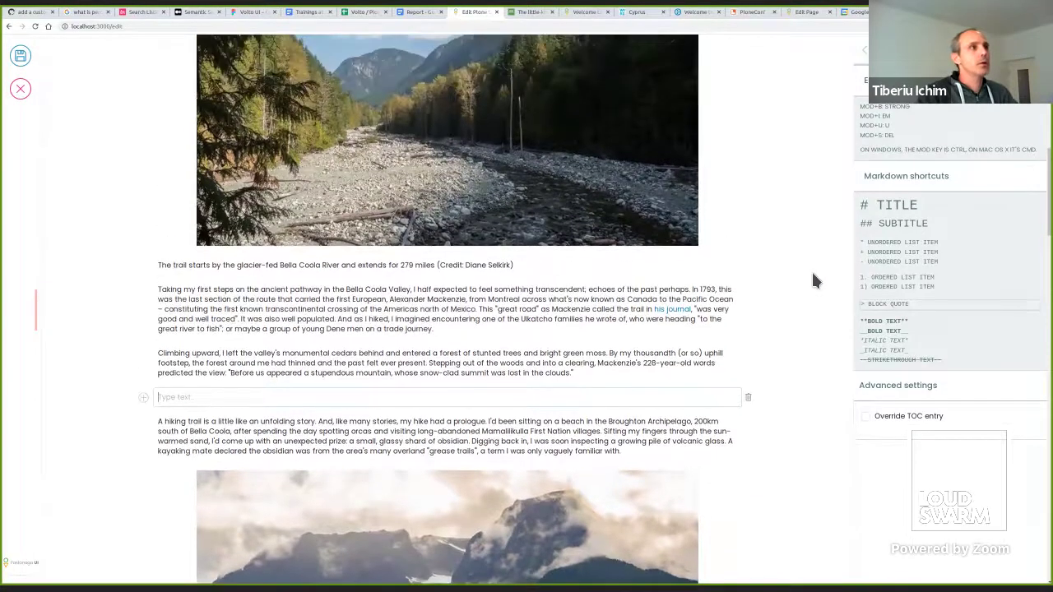
scroll(628, 230, "up", 3)
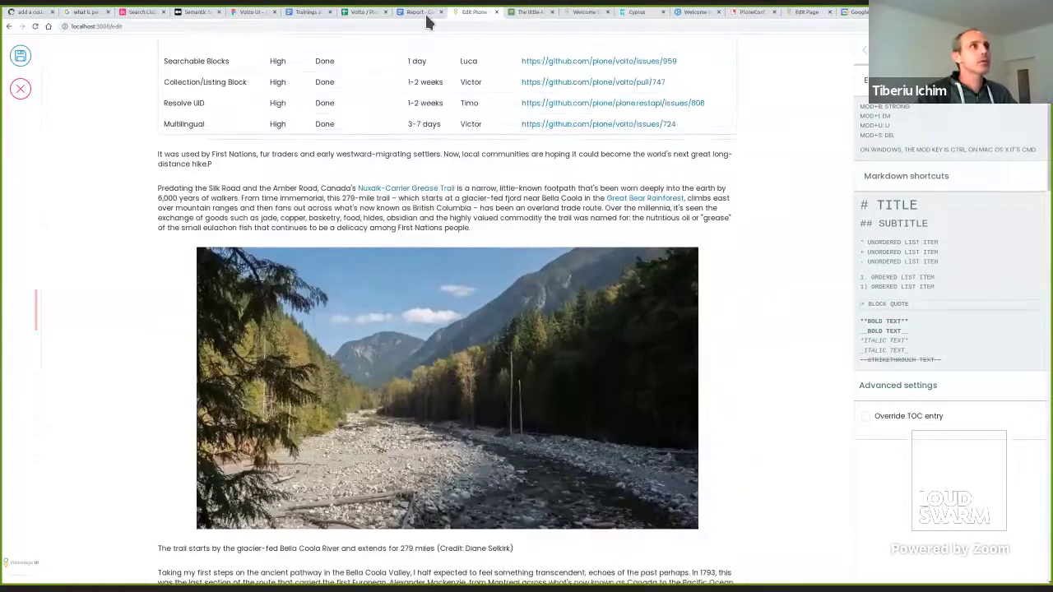
left_click(423, 13)
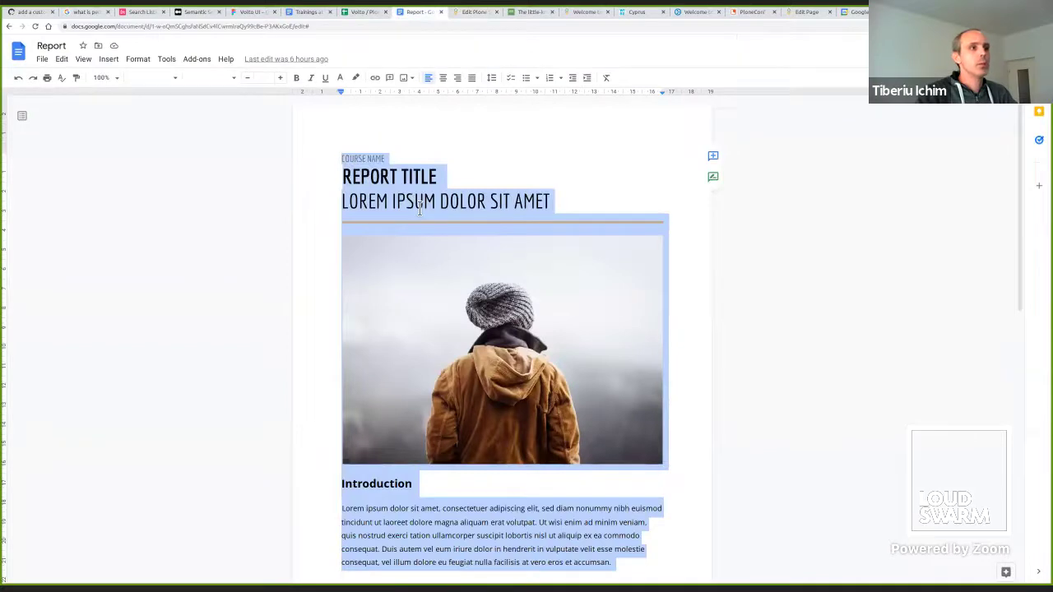
scroll(458, 261, "down", 2)
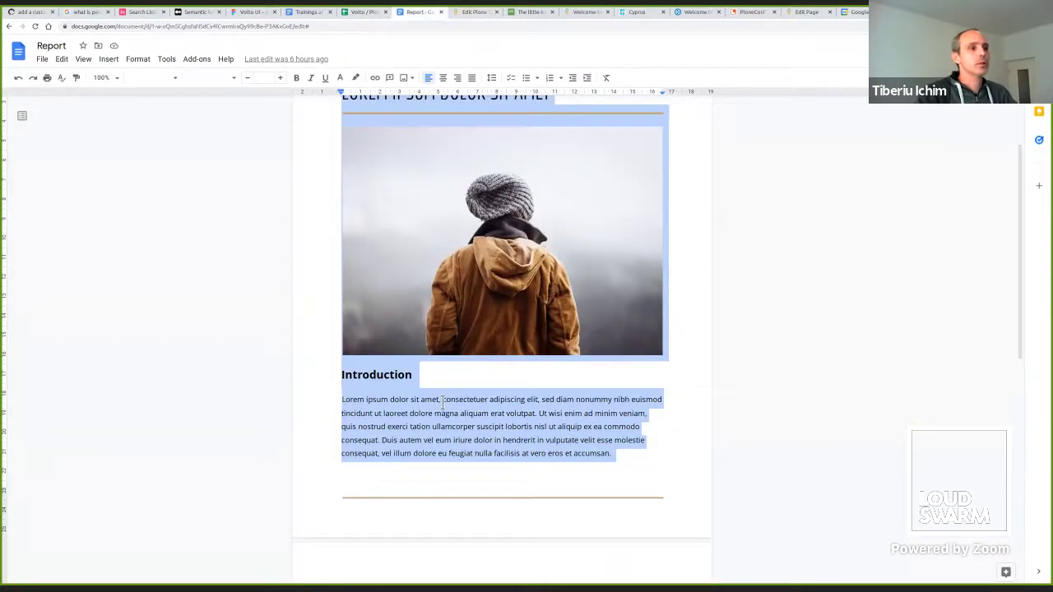
Return to the Plone page editor and paste the copied report content into a new block below the "The trail starts" caption.
left_click(474, 12)
scroll(364, 204, "up", 1)
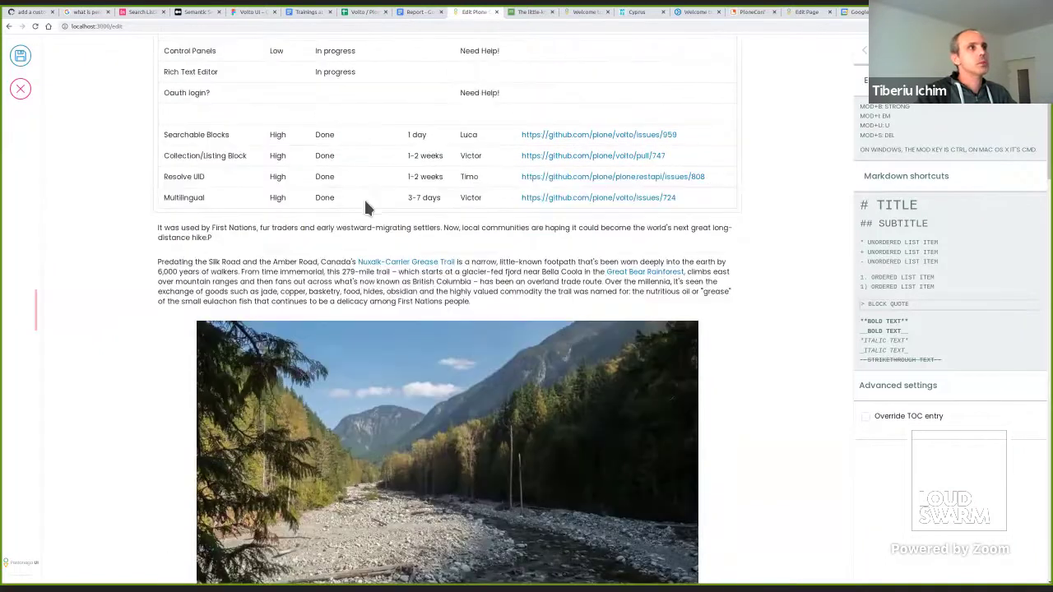
scroll(370, 197, "up", 5)
scroll(385, 175, "down", 12)
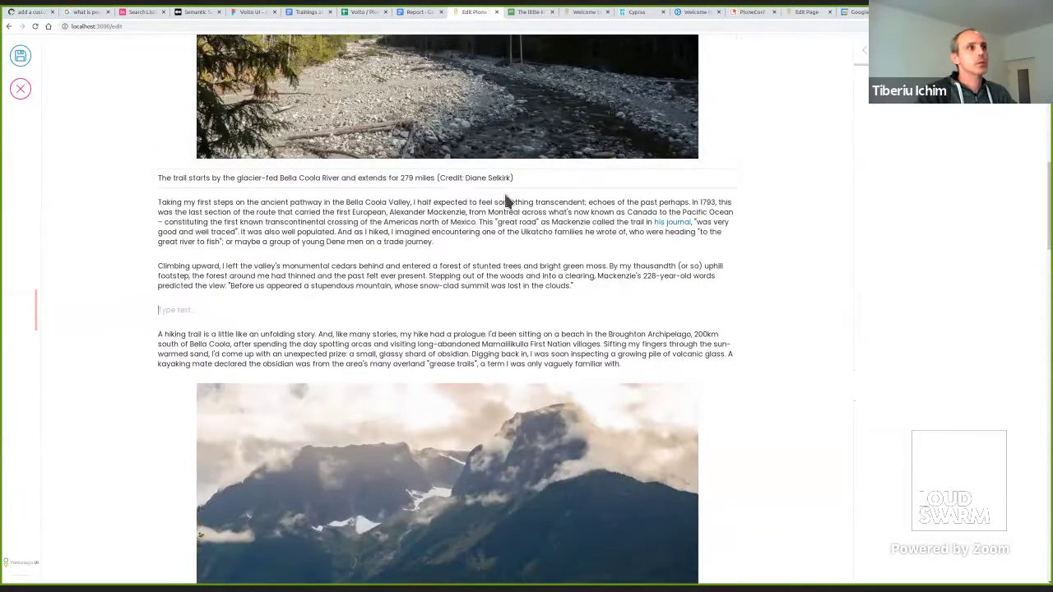
left_click(530, 184)
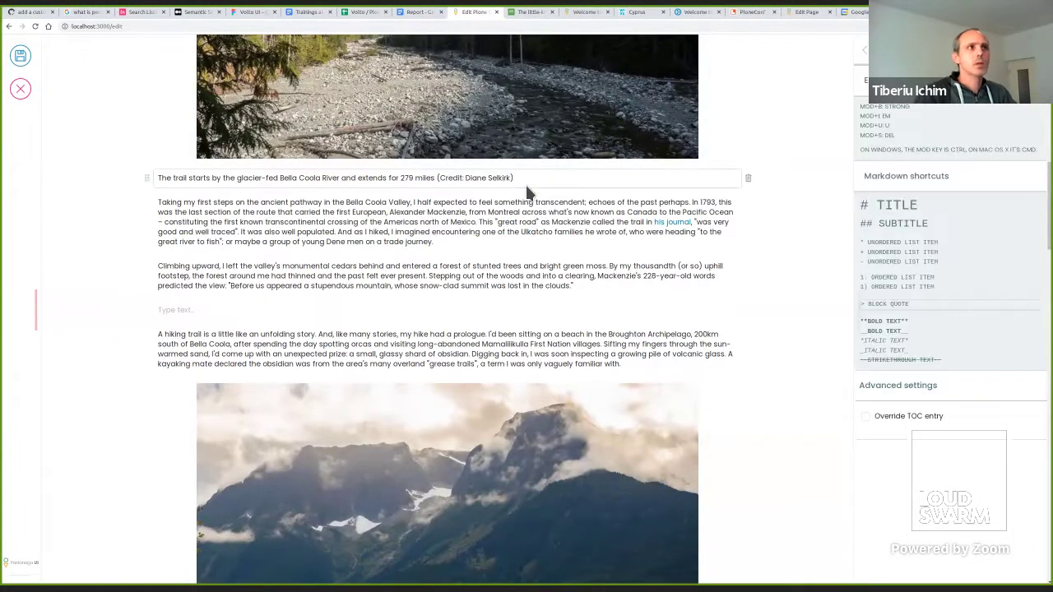
key("Return")
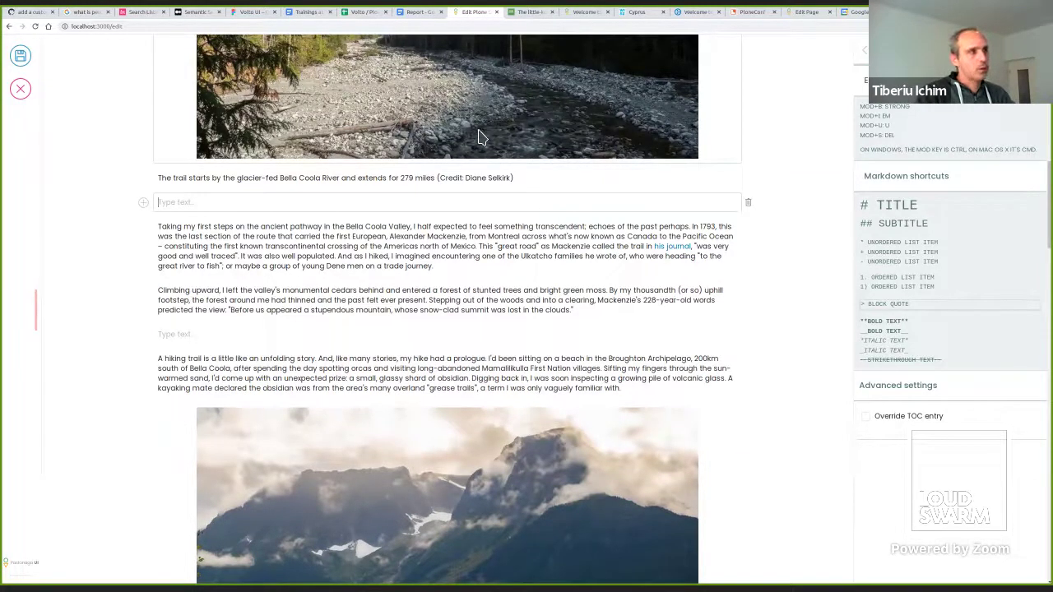
type("COURSE NAME REPORT TITLE LOREM IPSUM DOLOR SIT AMET")
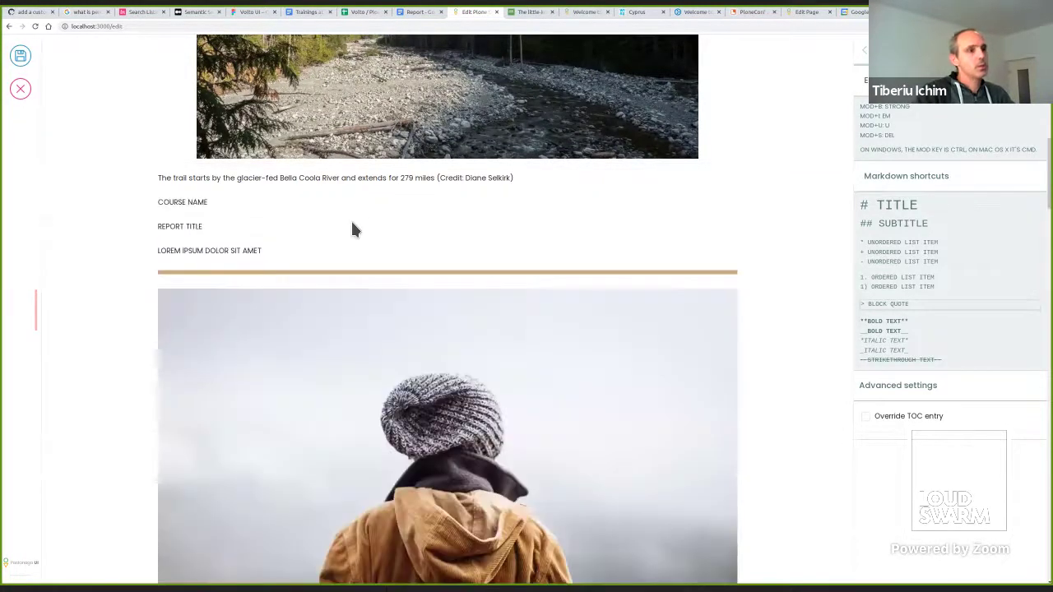
Review the pasted report content and add an empty text block below its "Lorem ipsum" heading.
scroll(368, 235, "down", 3)
scroll(372, 264, "down", 5)
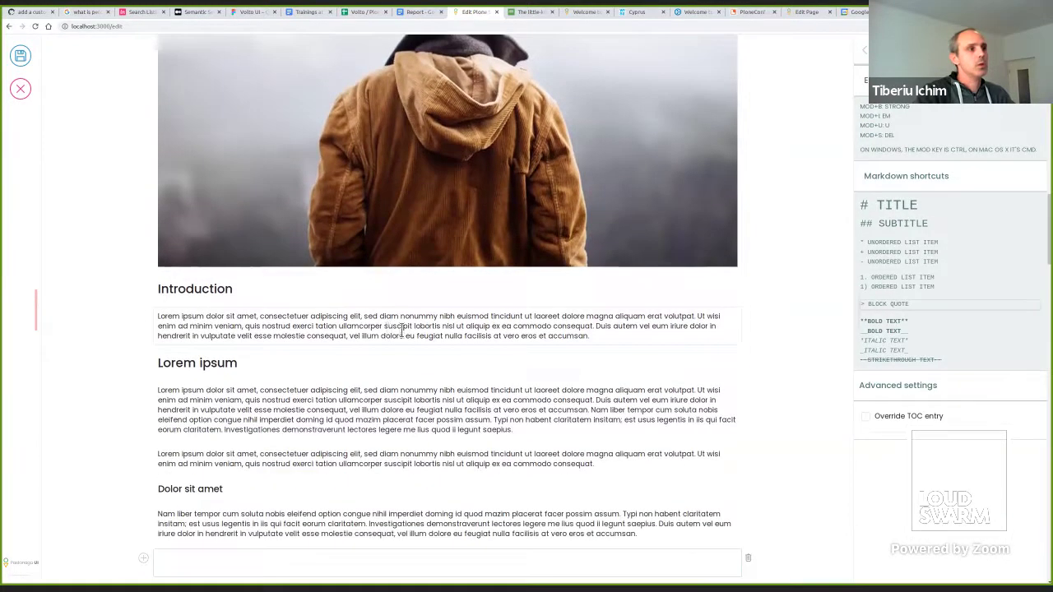
left_click(401, 329)
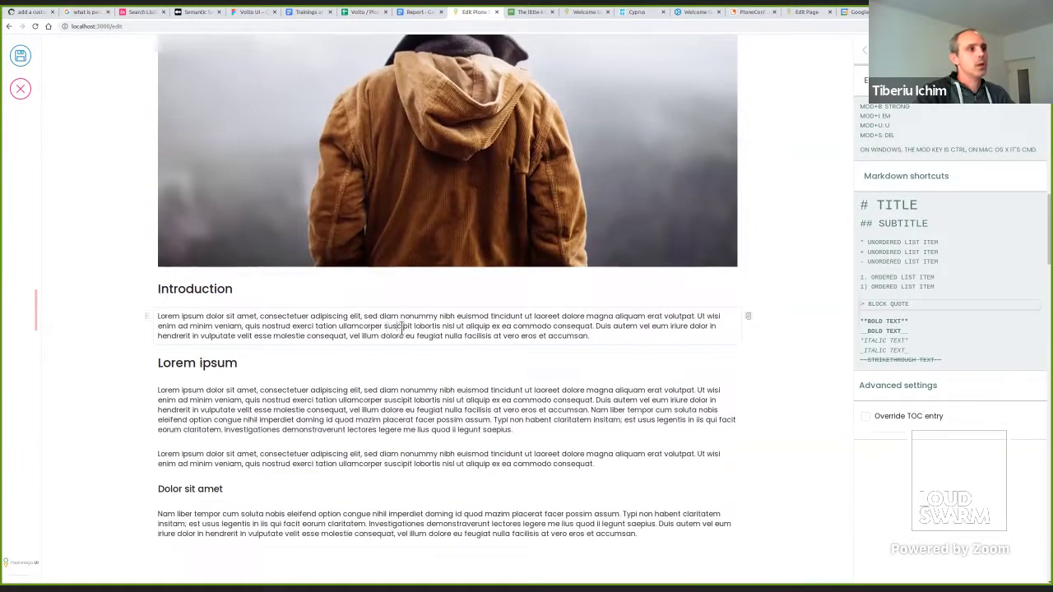
left_click(260, 371)
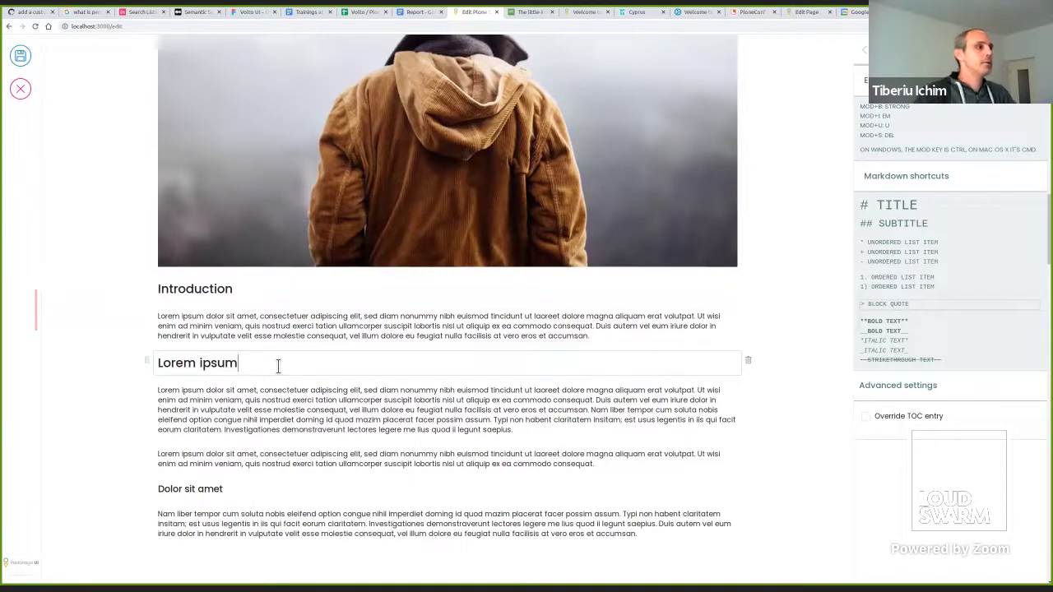
key("Return")
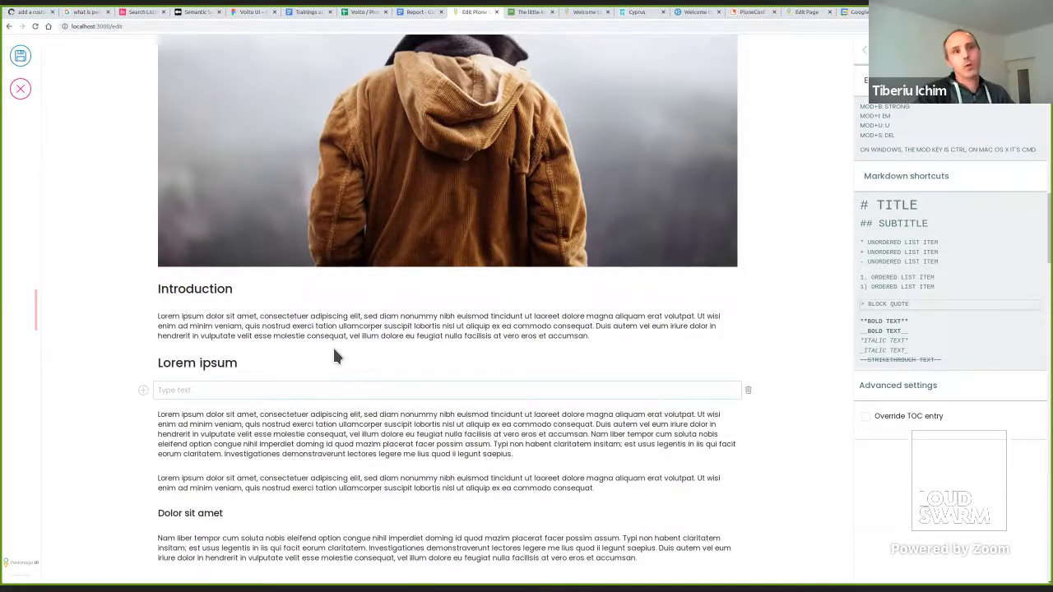
Paste the screenshot image from the clipboard into the empty block below the "Lorem ipsum" heading.
scroll(334, 355, "down", 1)
scroll(334, 355, "down", 1)
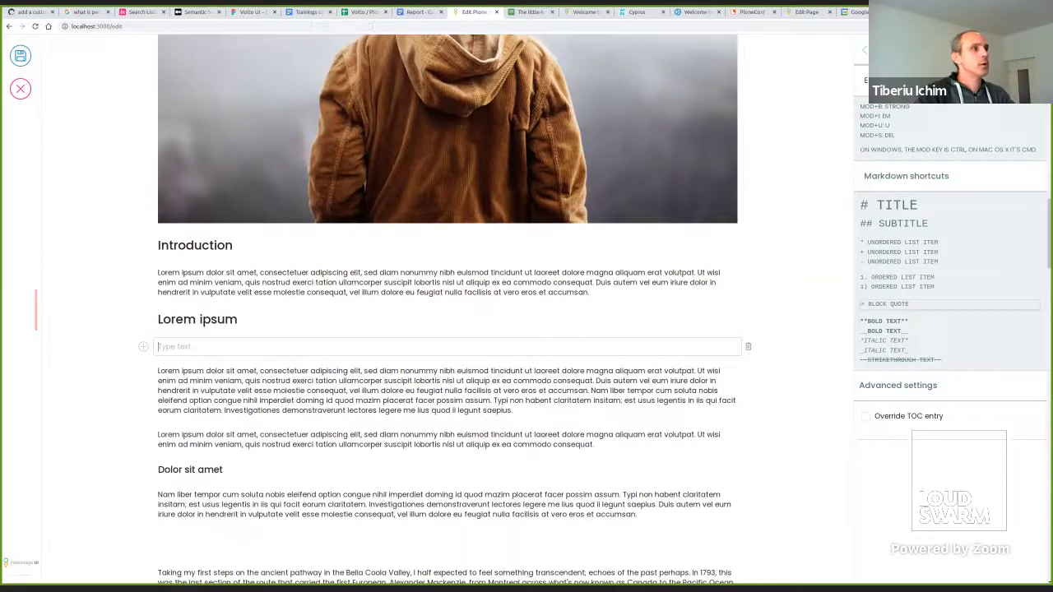
left_click(196, 349)
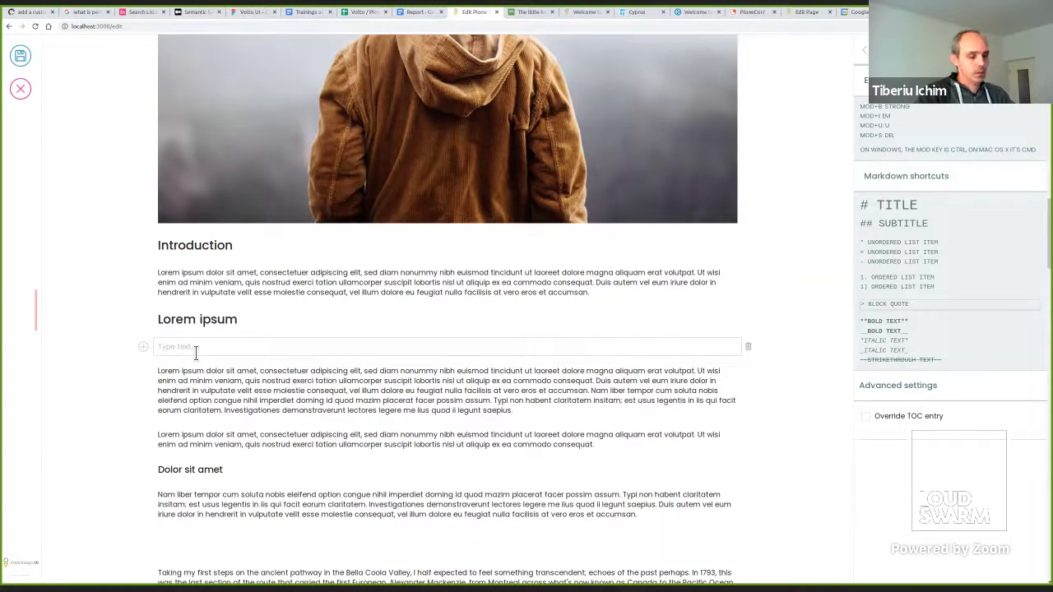
key("ctrl+v")
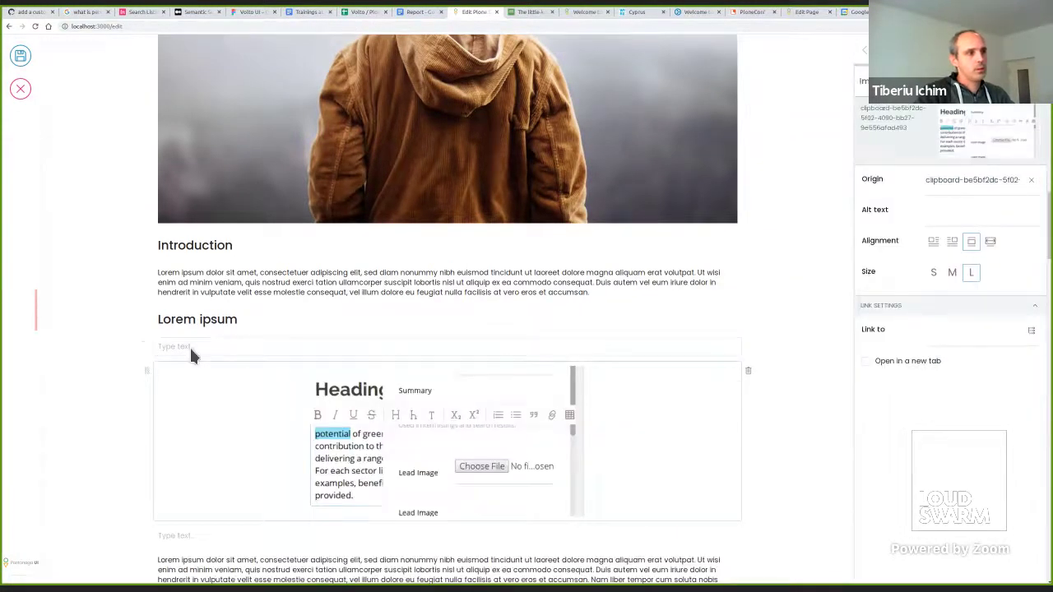
Check the pasted image's generated file name in its block settings and delete the image block.
scroll(278, 371, "down", 1)
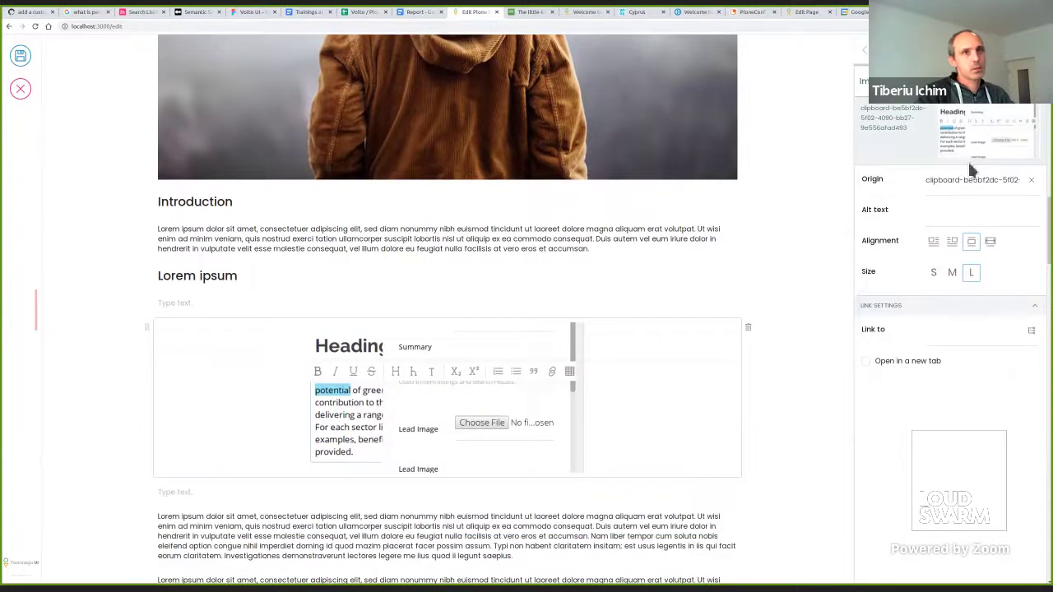
left_click_drag(908, 130, 875, 107)
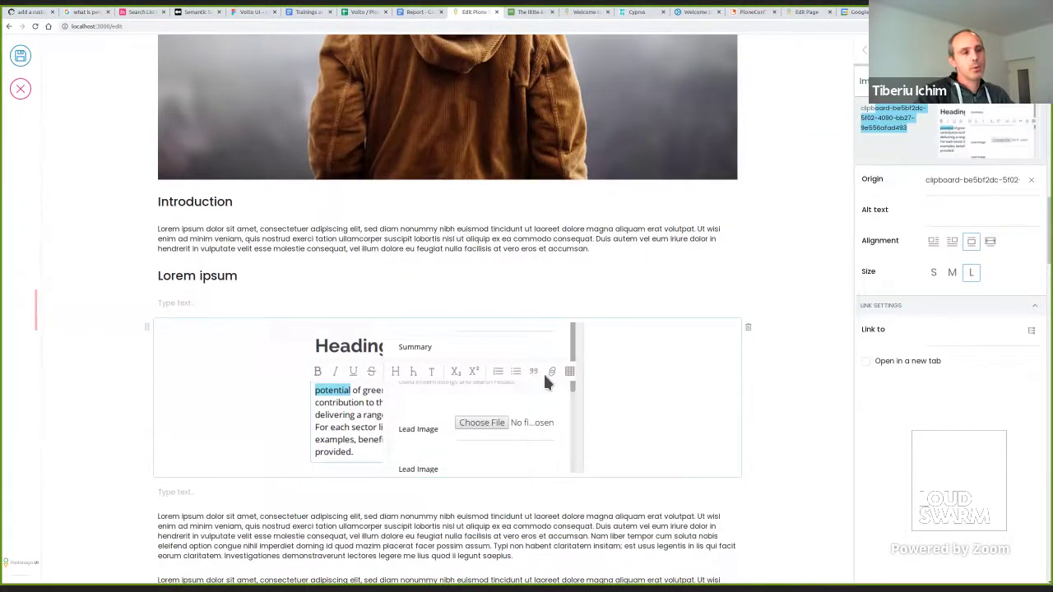
left_click(750, 328)
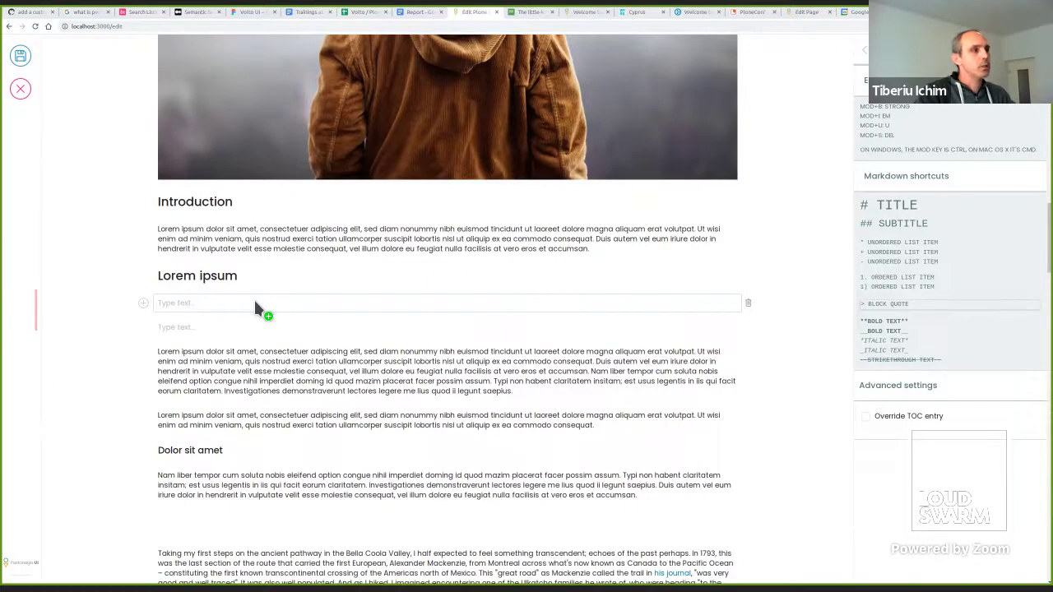
Insert Screenshot_20201120_095846.png from the Downloads folder into the empty block below the "Lorem ipsum" heading and dismiss the file manager.
left_click_drag(255, 303, 259, 305)
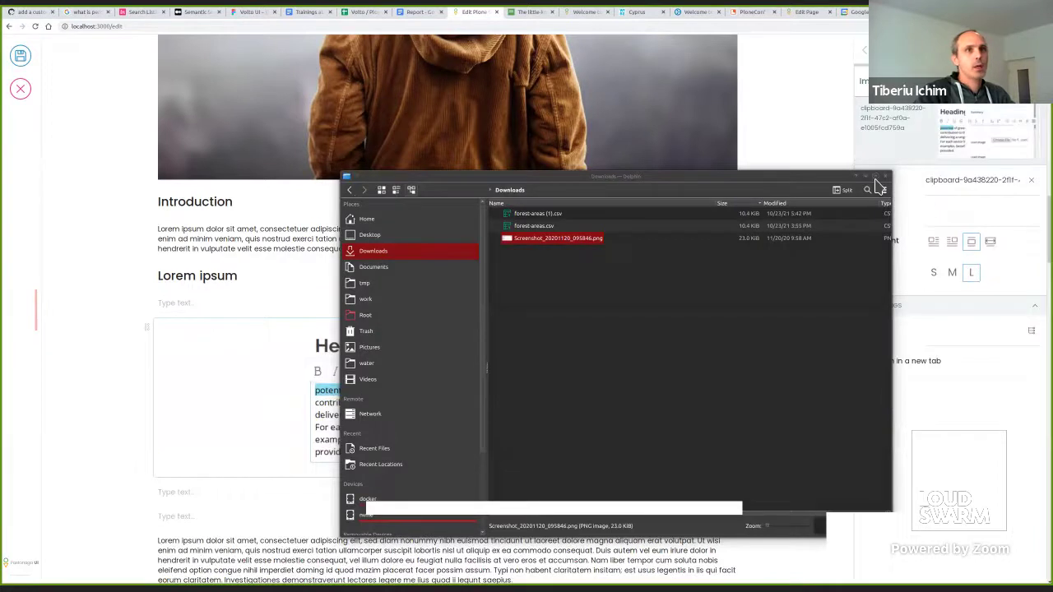
left_click(867, 178)
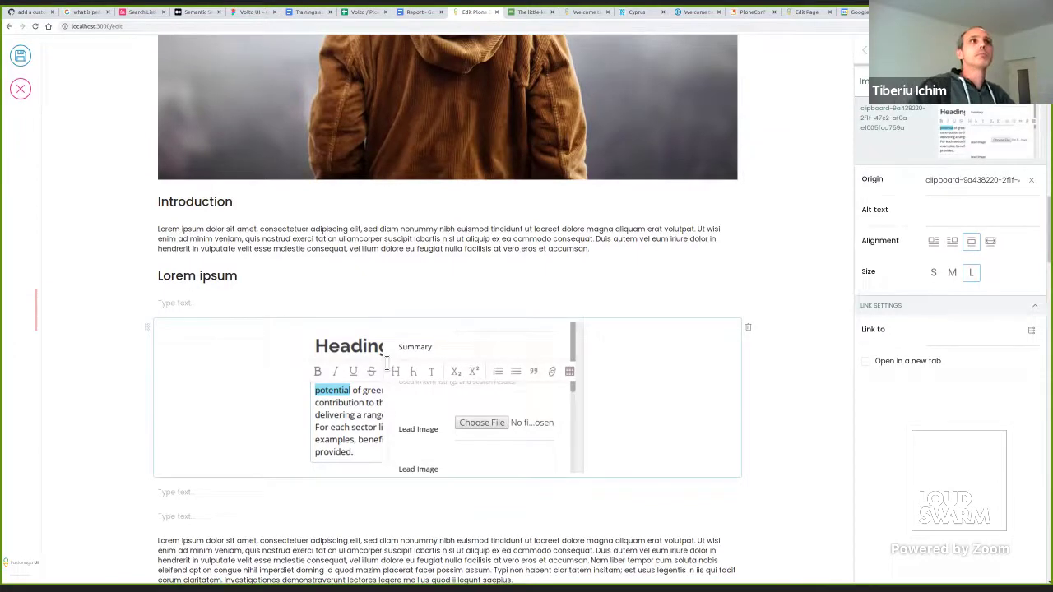
scroll(471, 247, "up", 4)
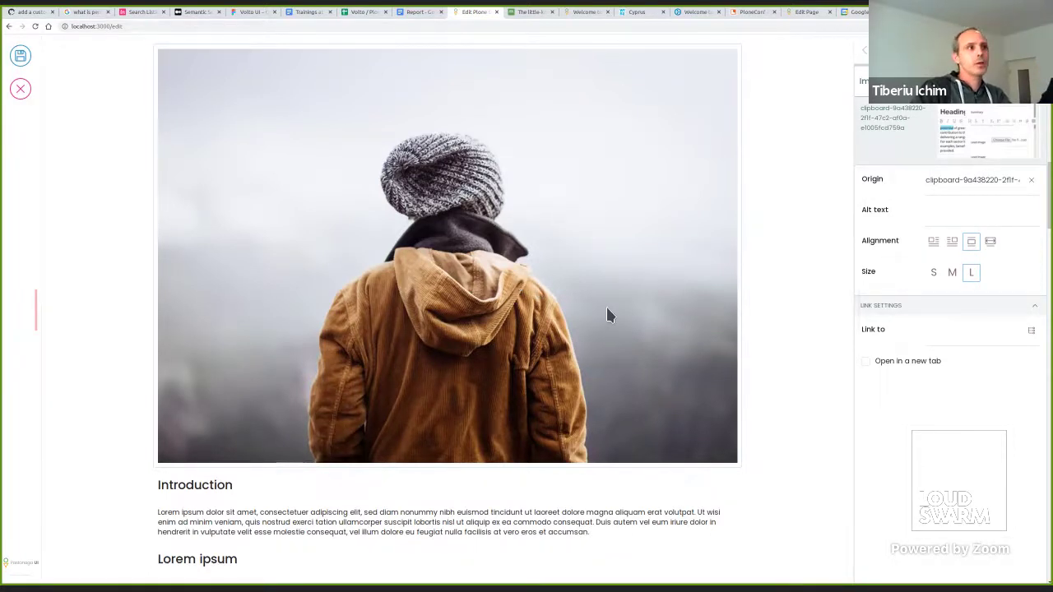
scroll(606, 315, "up", 2)
scroll(605, 313, "up", 4)
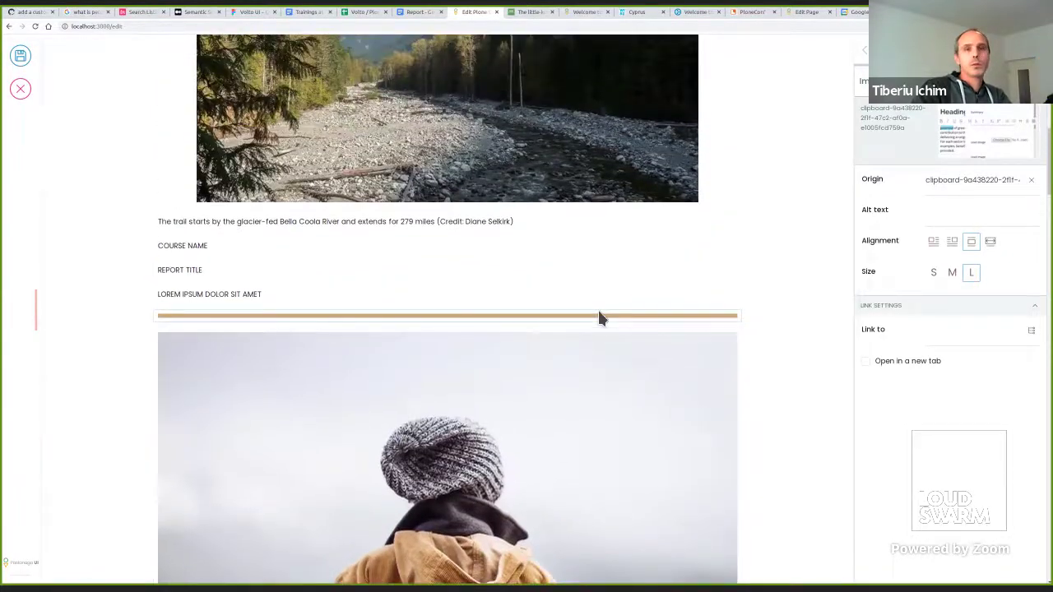
scroll(599, 317, "up", 2)
scroll(602, 315, "up", 4)
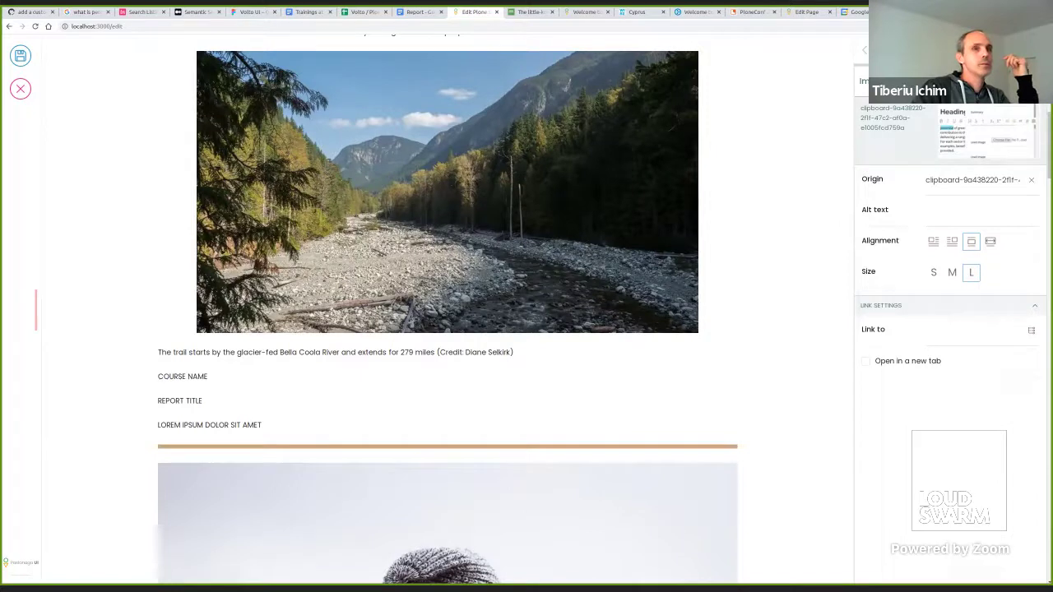
Switch to the presentation slides and advance to the "Top active developers & devops" slide.
key("alt+Tab")
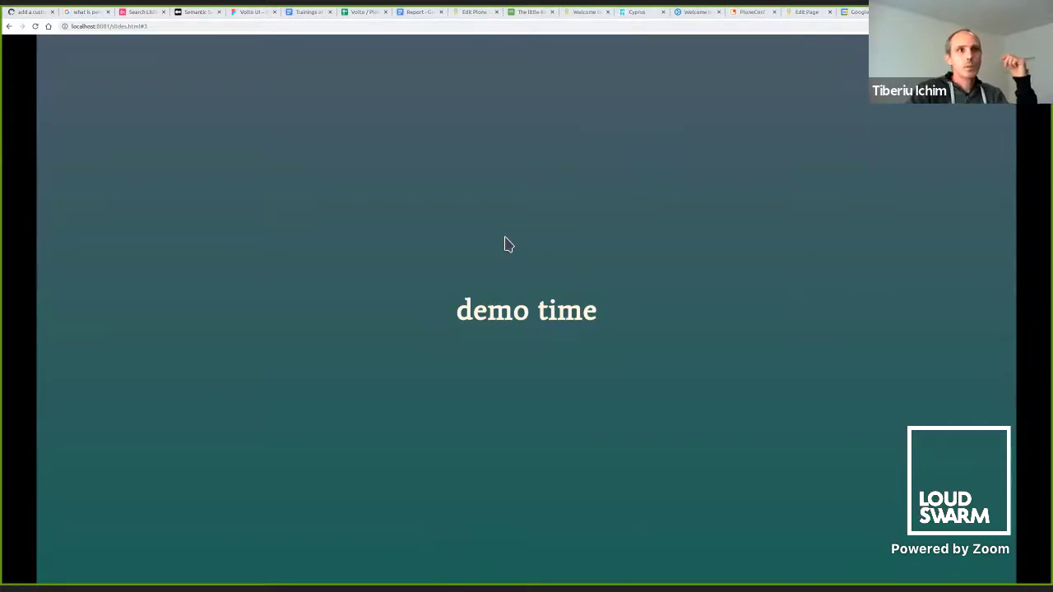
key("Right")
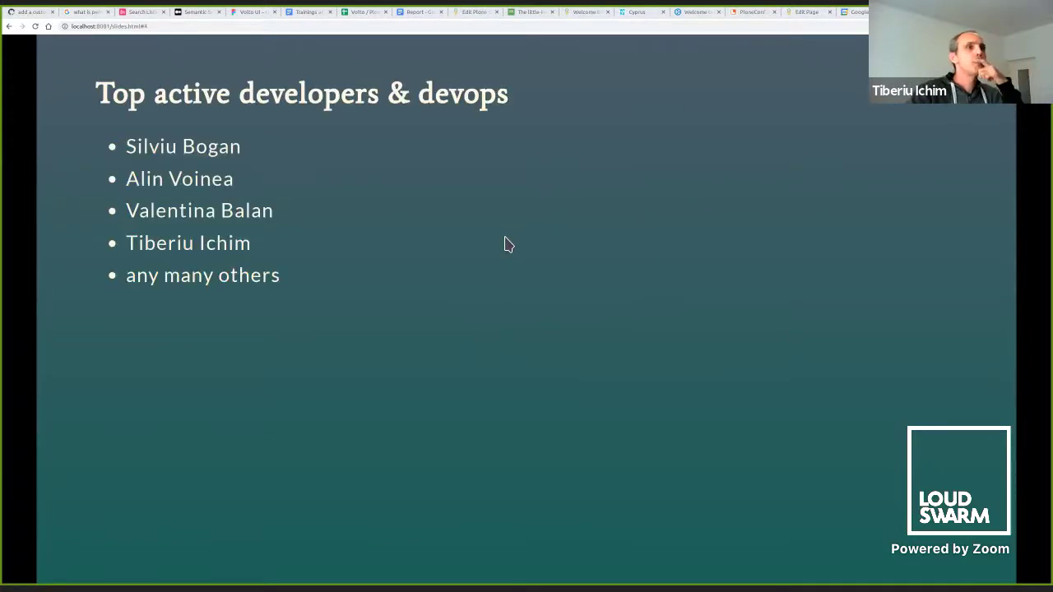